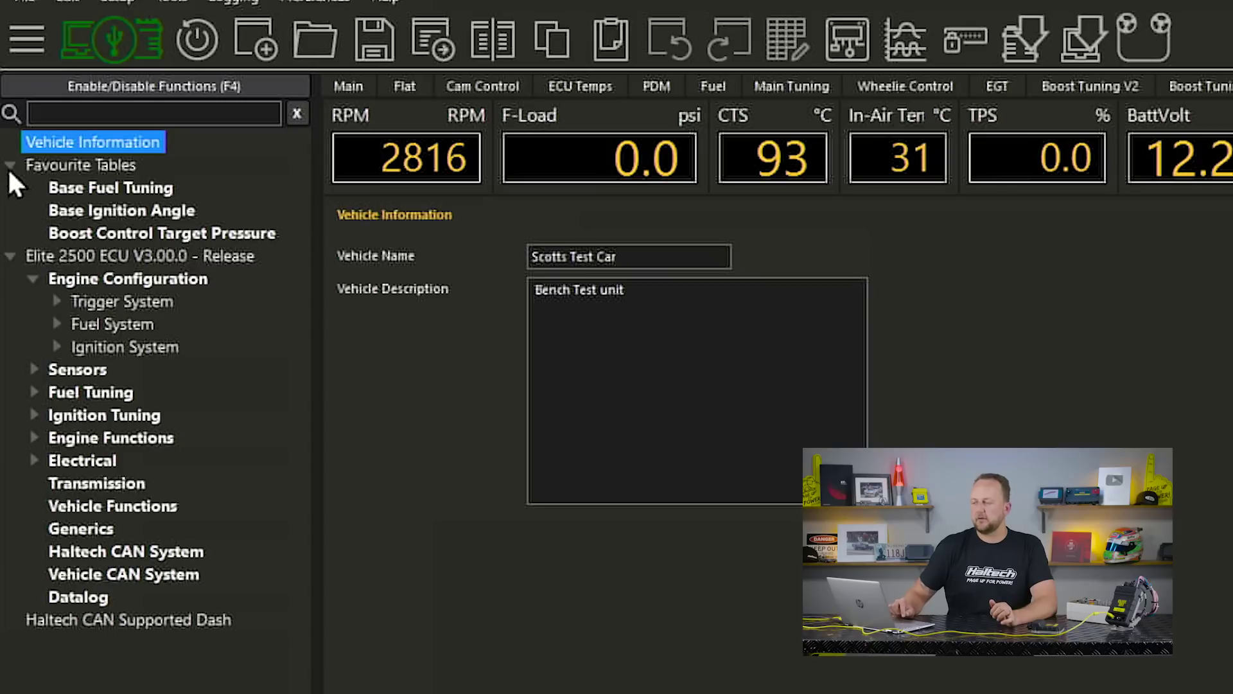
Collapse Favourite Tables and read the Elite 2500 firmware 3.00.0 release notes
click(9, 167)
click(135, 187)
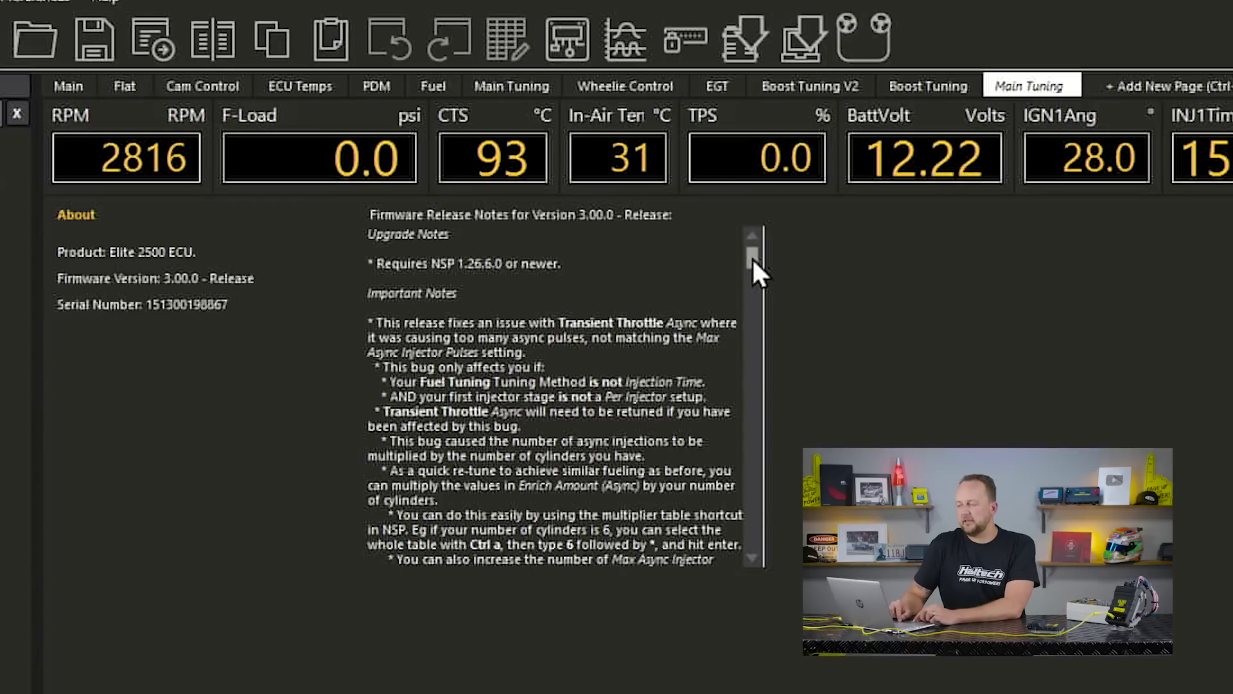
drag(752, 260, 809, 214)
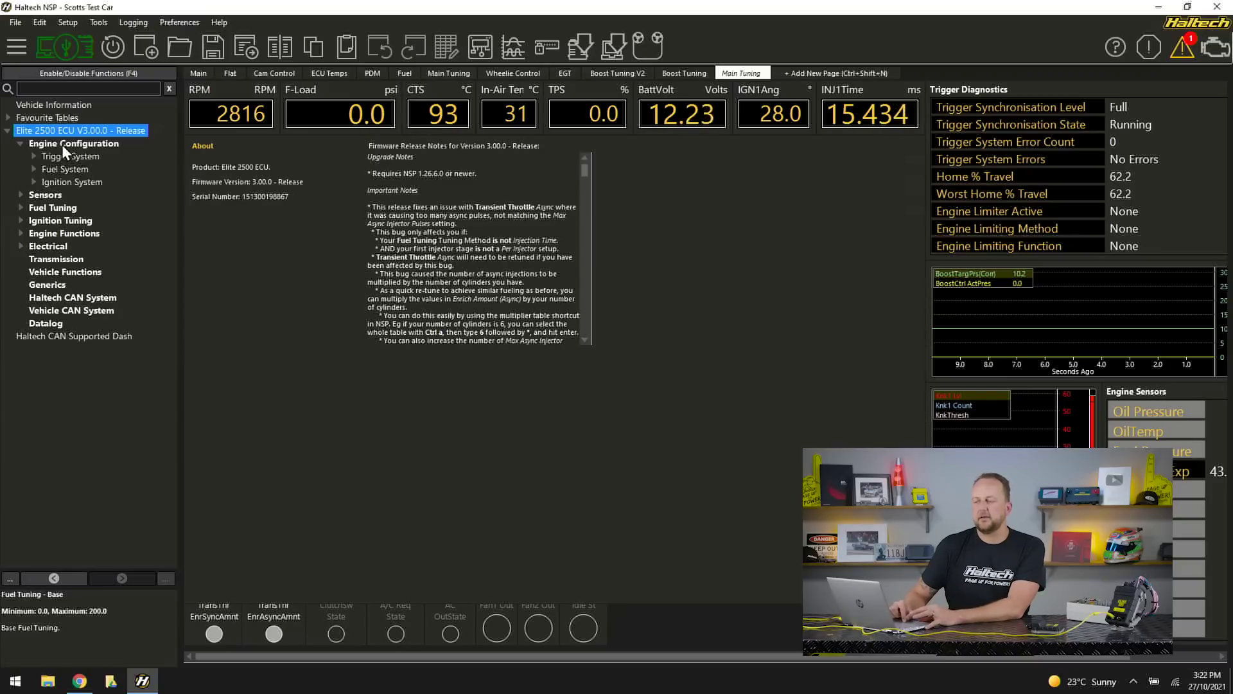
Browse the Engine Configuration, Trigger System and Fuel System pages, then expand Ignition System to show Dwell Time
click(58, 147)
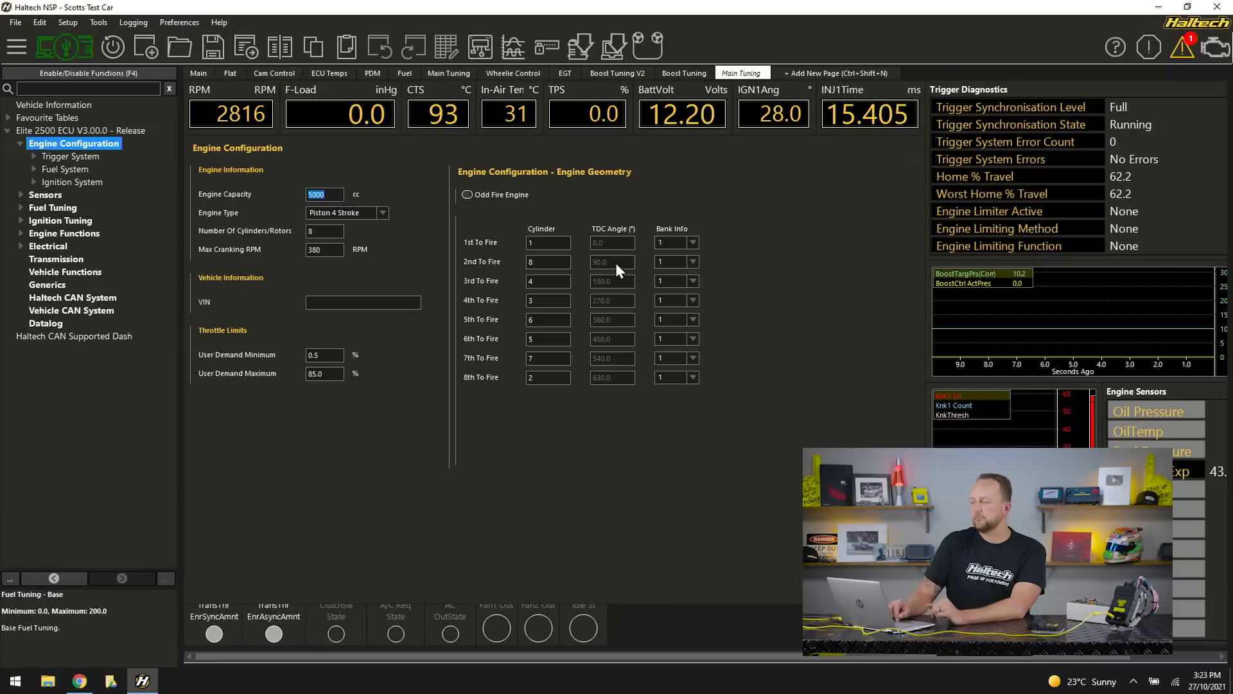
mouse_move(433, 383)
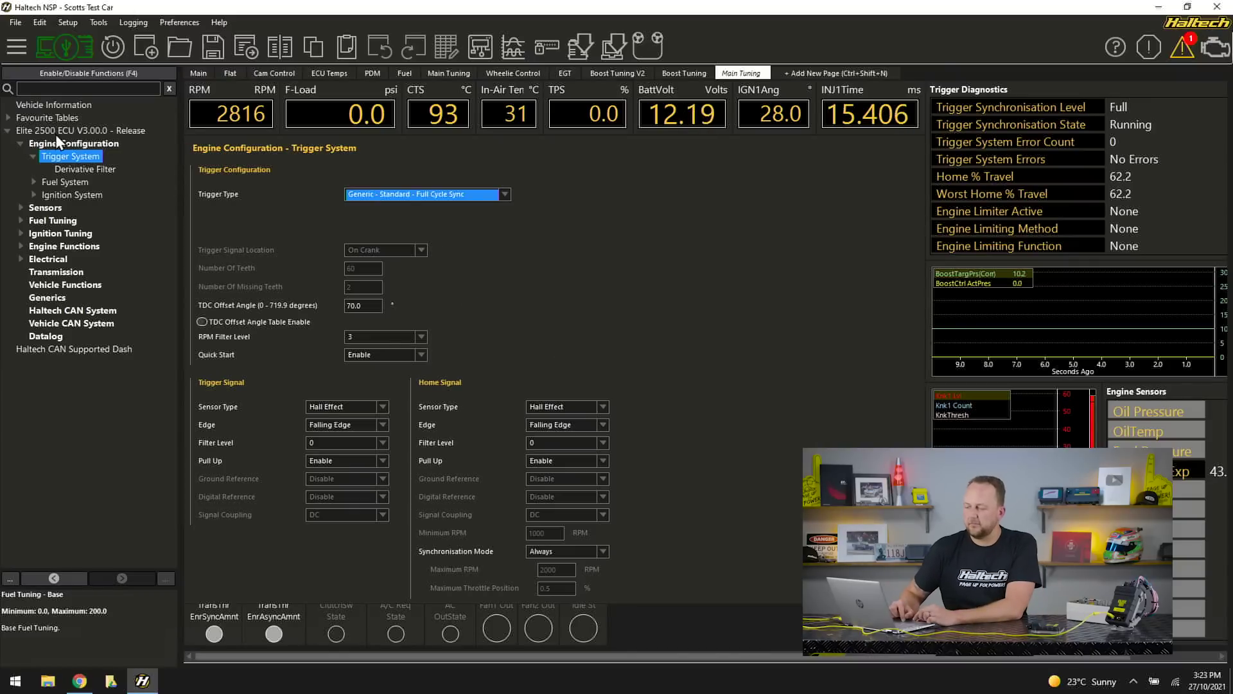
click(48, 144)
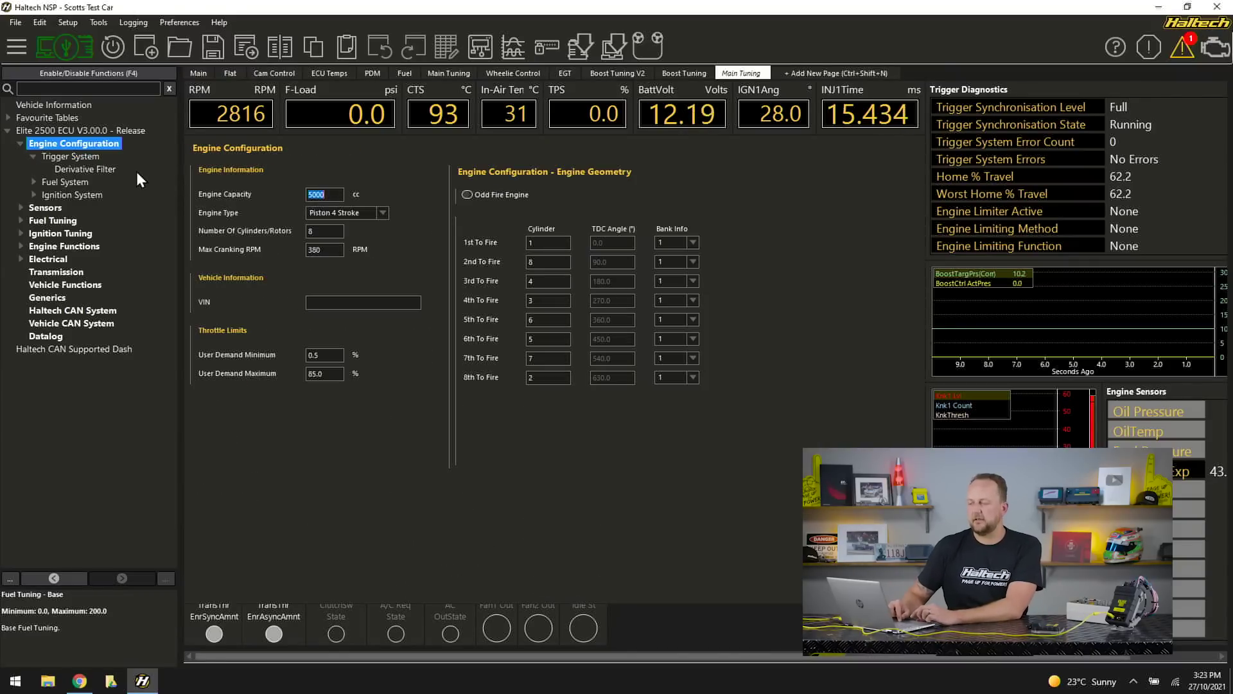
click(72, 160)
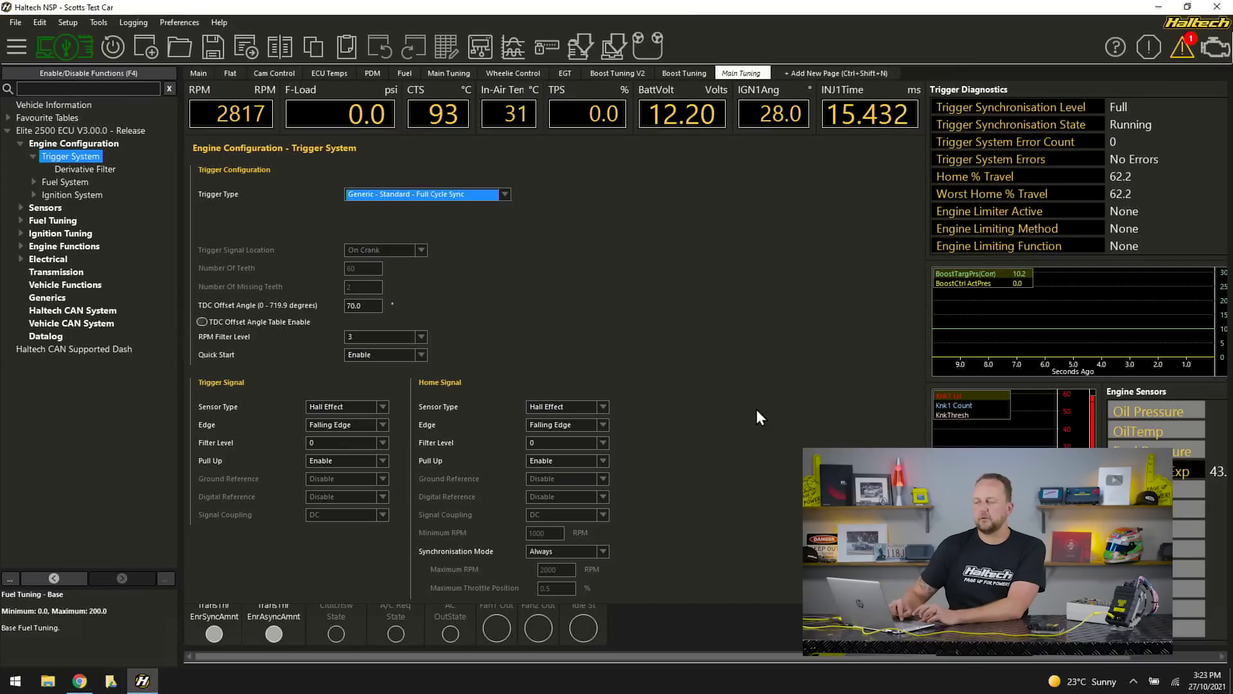
click(66, 182)
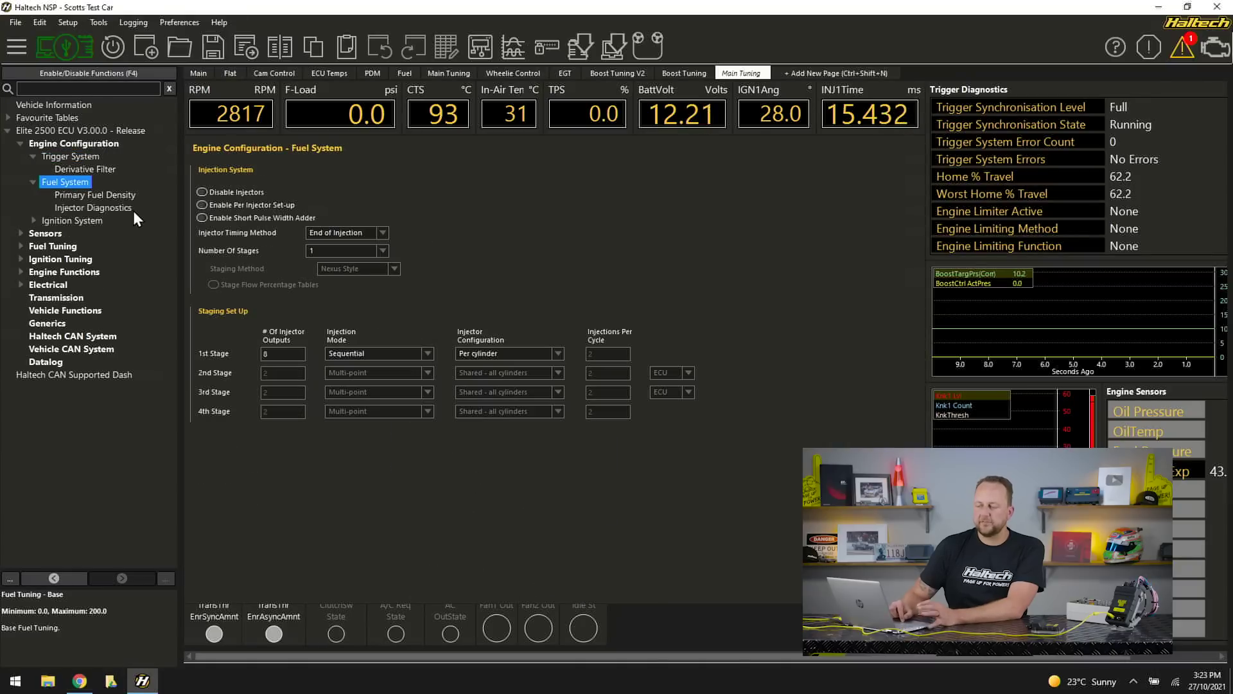
click(72, 220)
click(33, 221)
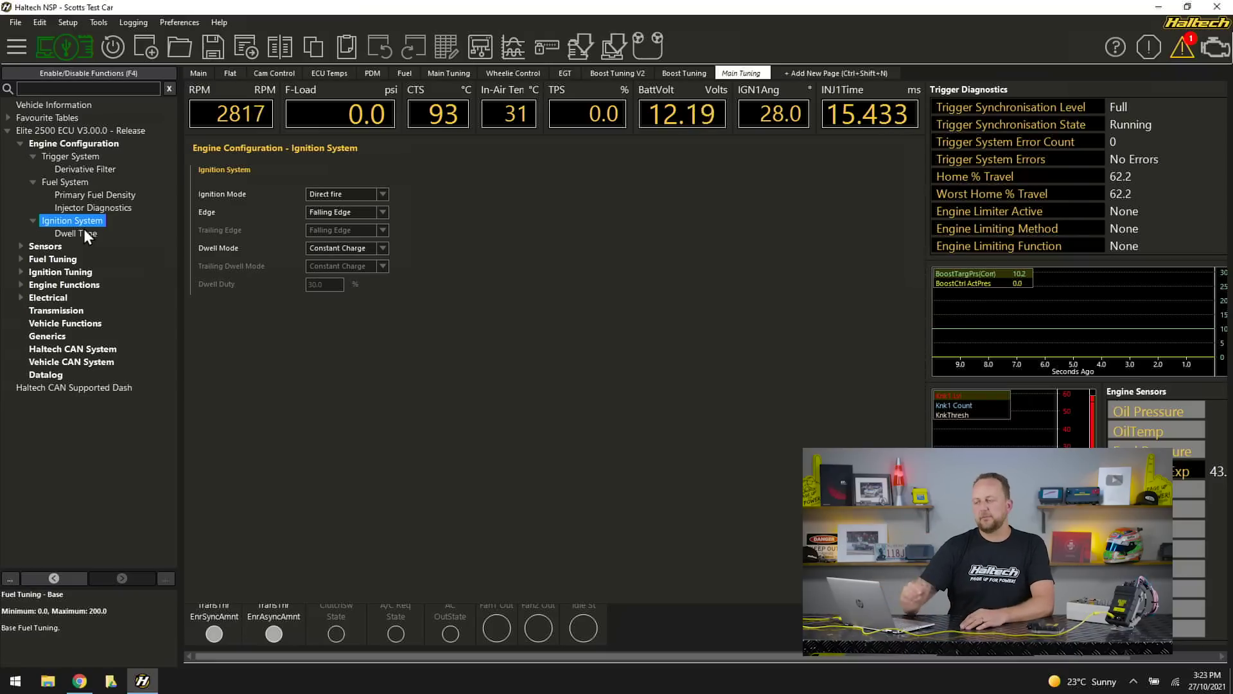
On the Sensors page, toggle EGT 2 and Wideband O2 1, then reboot the ECU
click(20, 246)
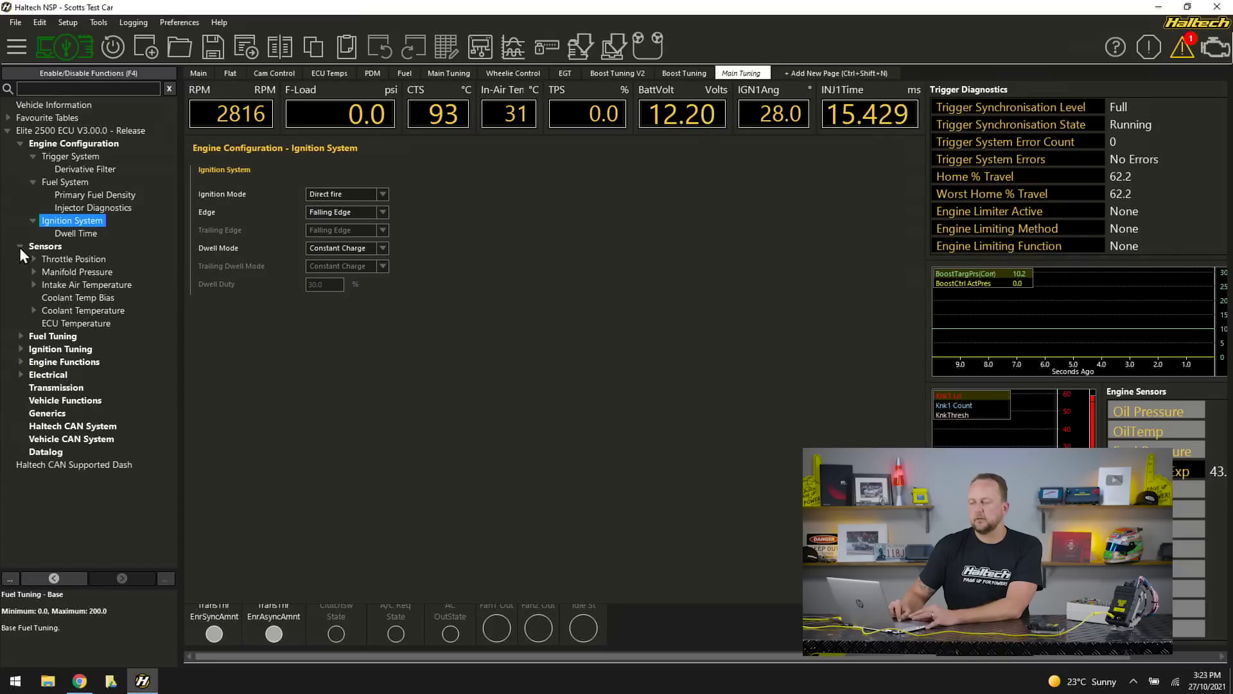
click(54, 249)
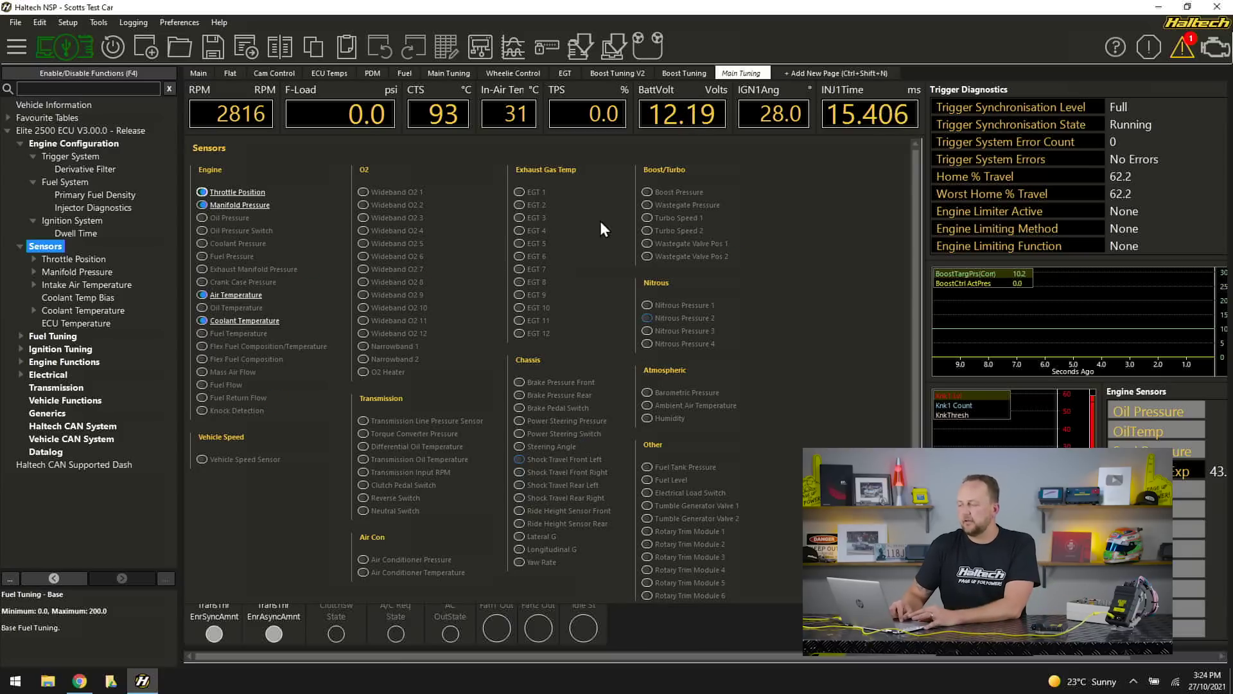
click(520, 210)
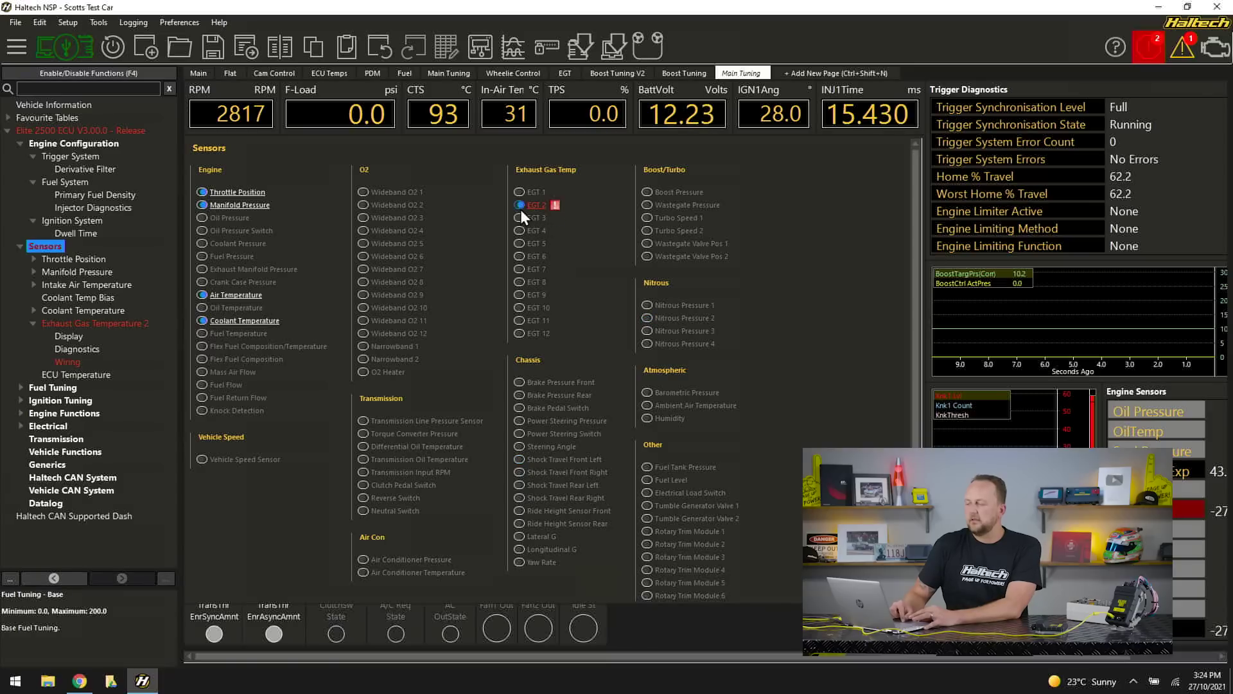
click(360, 195)
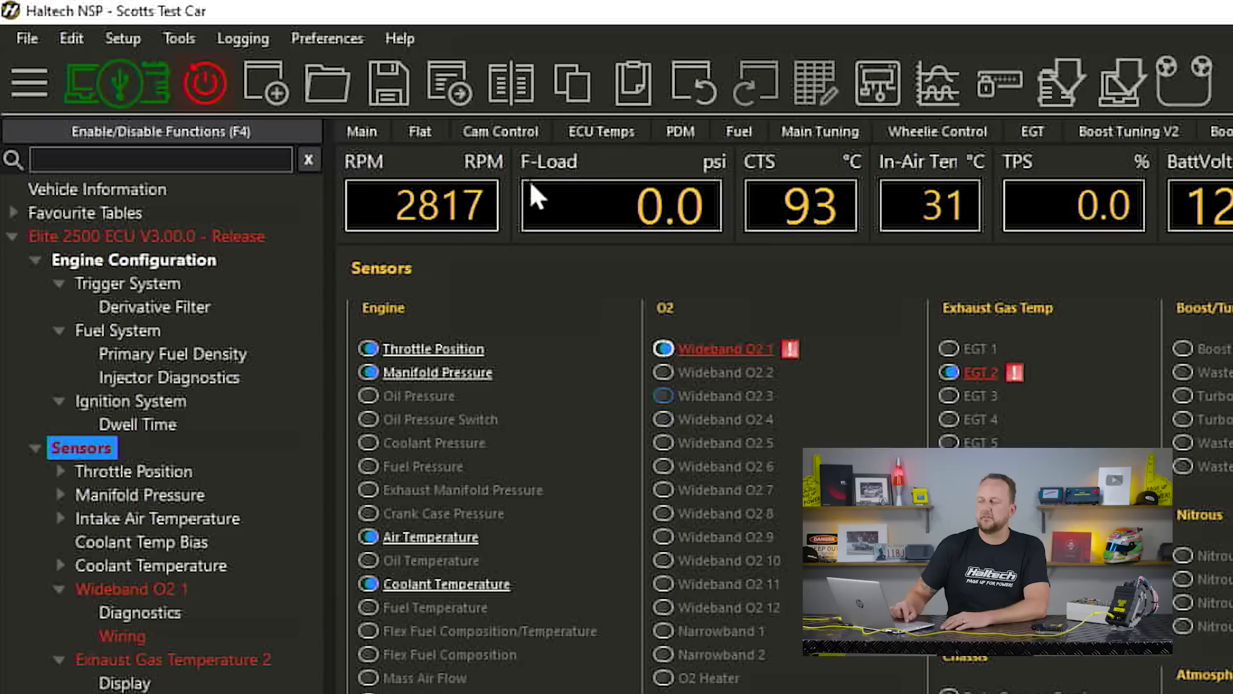
click(184, 89)
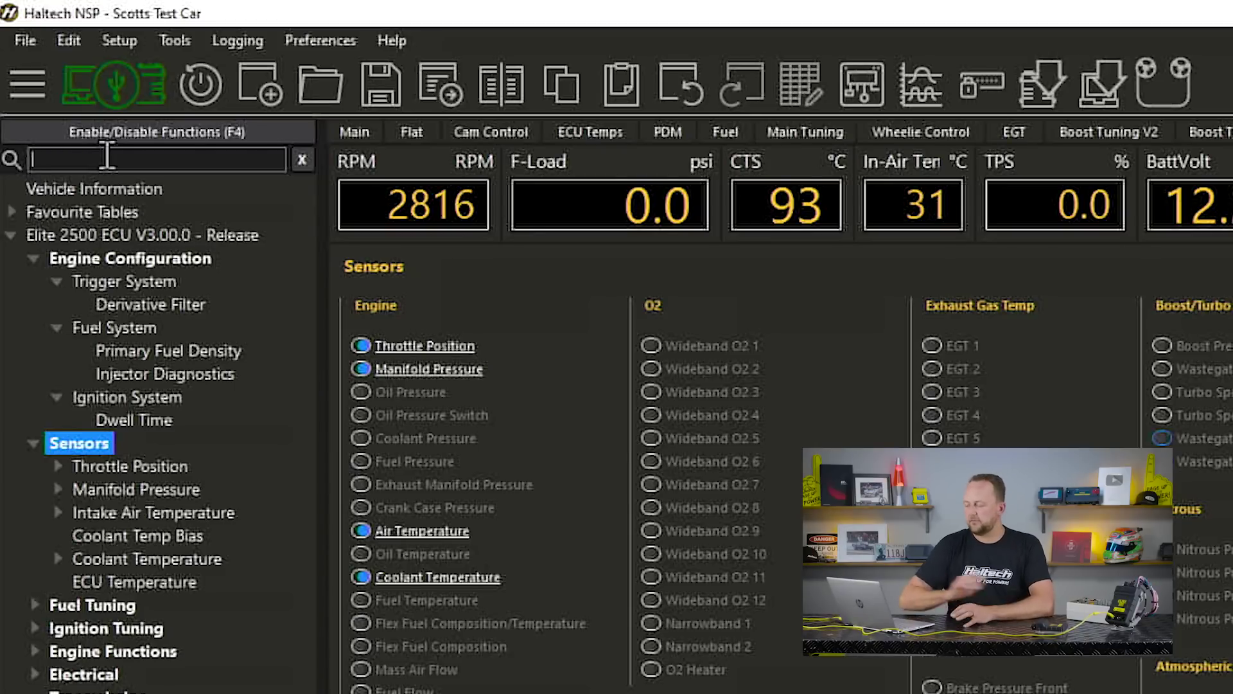
Search 'oil press' and enable the Oil Pressure sensor
text(oil press)
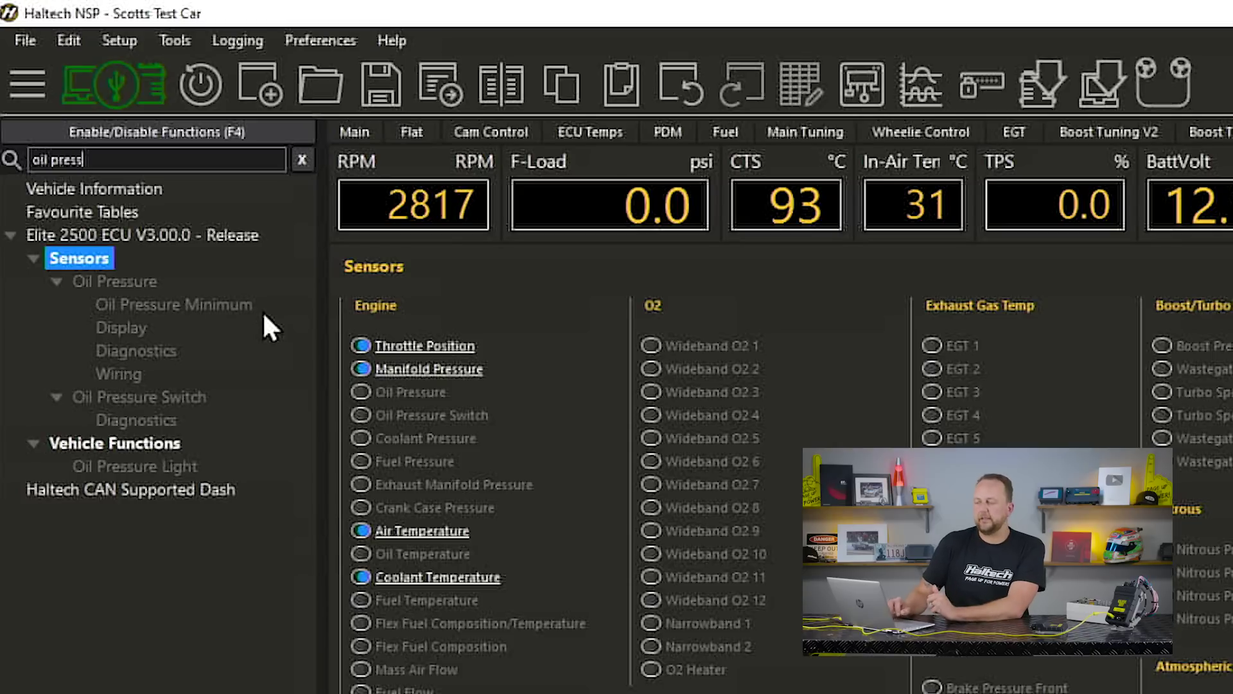
right_click(136, 279)
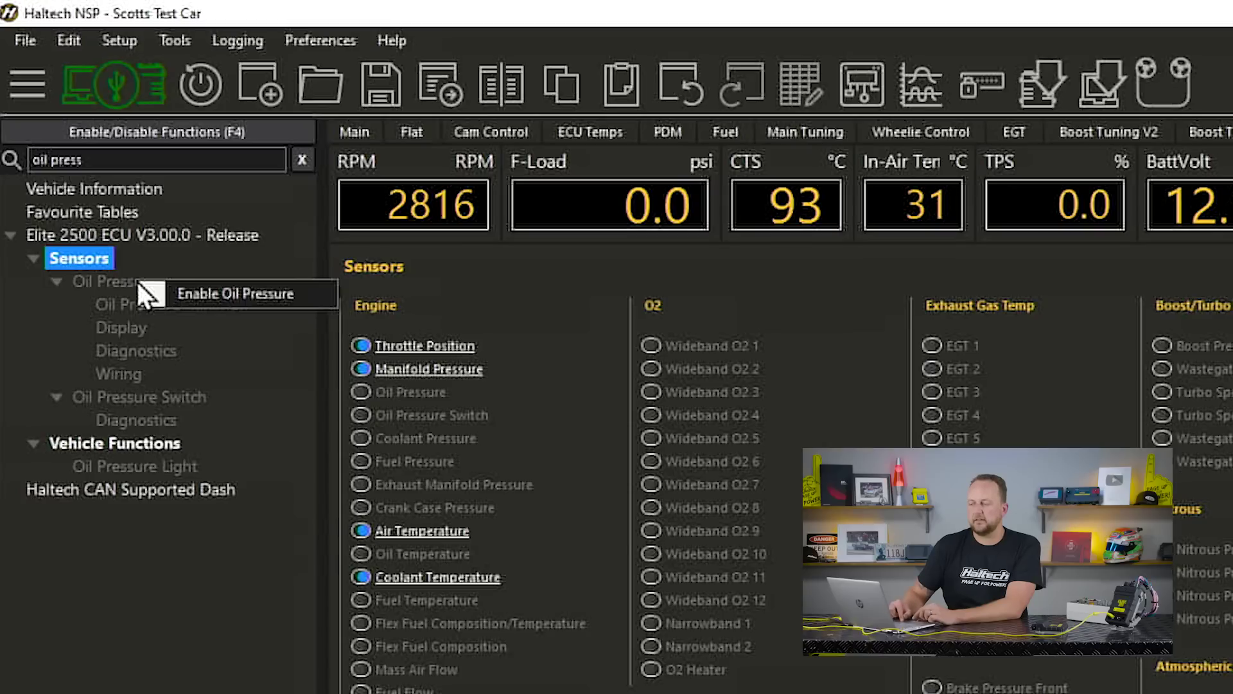
click(199, 292)
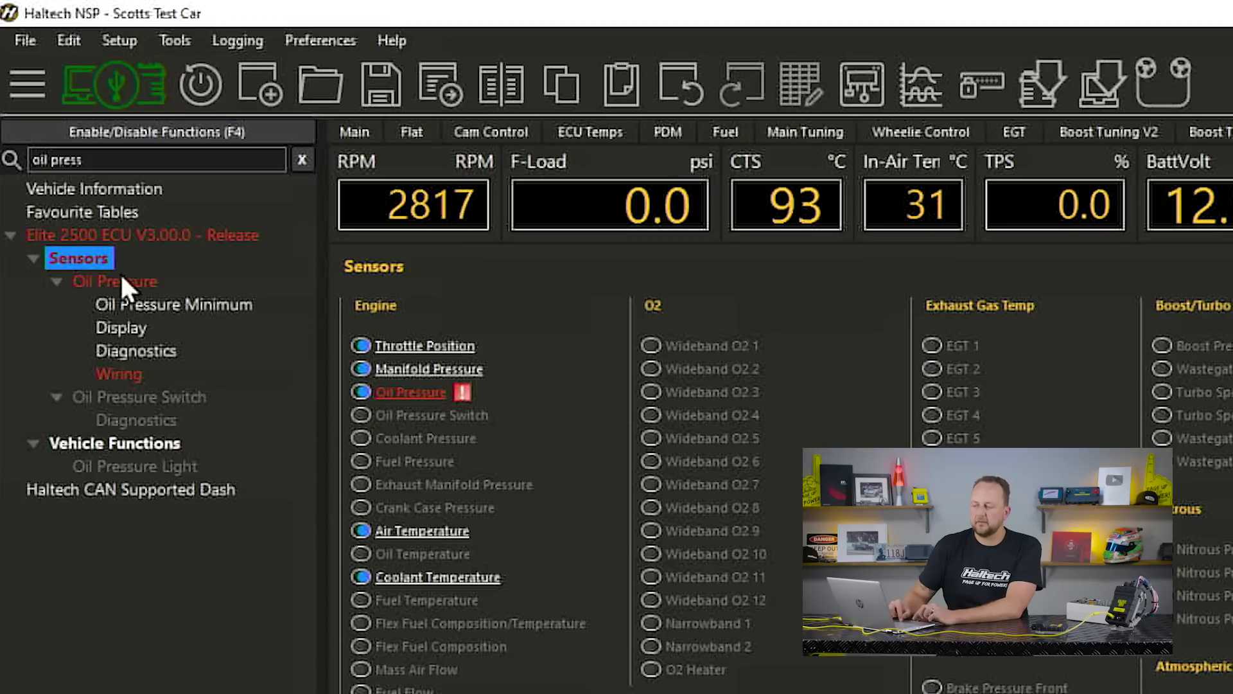
Wire the Oil Pressure input to AVI 3 (pin A17) and reboot the ECU
click(129, 376)
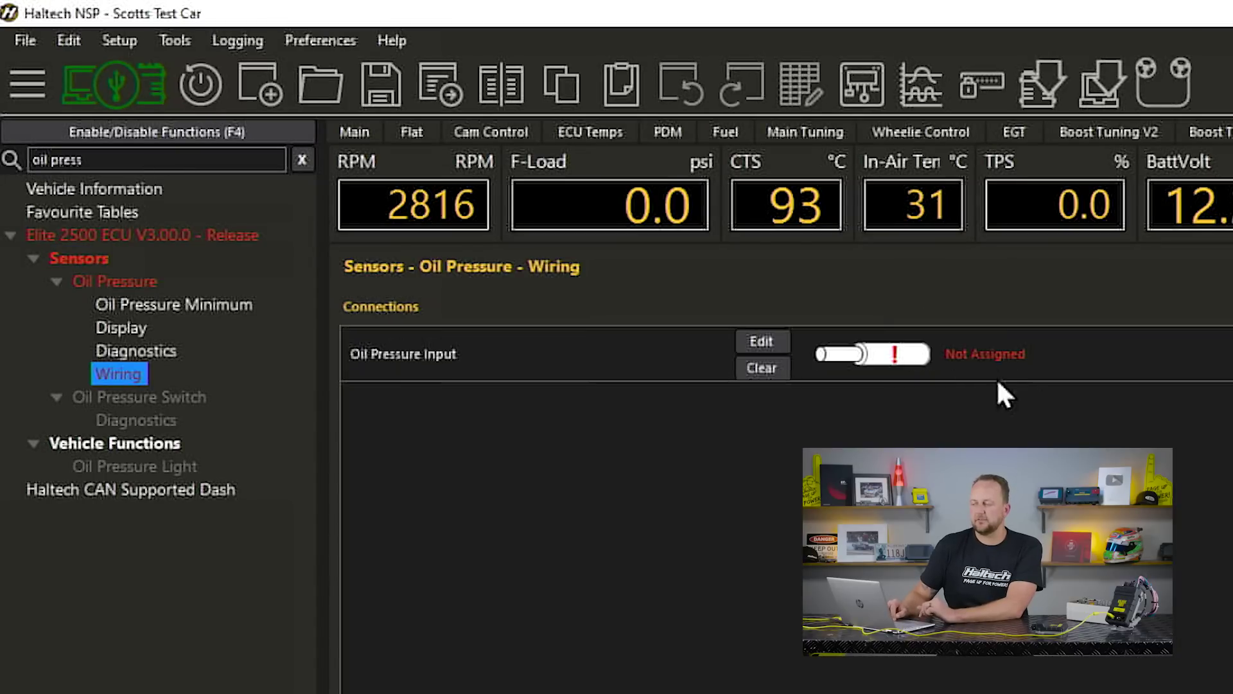
click(775, 338)
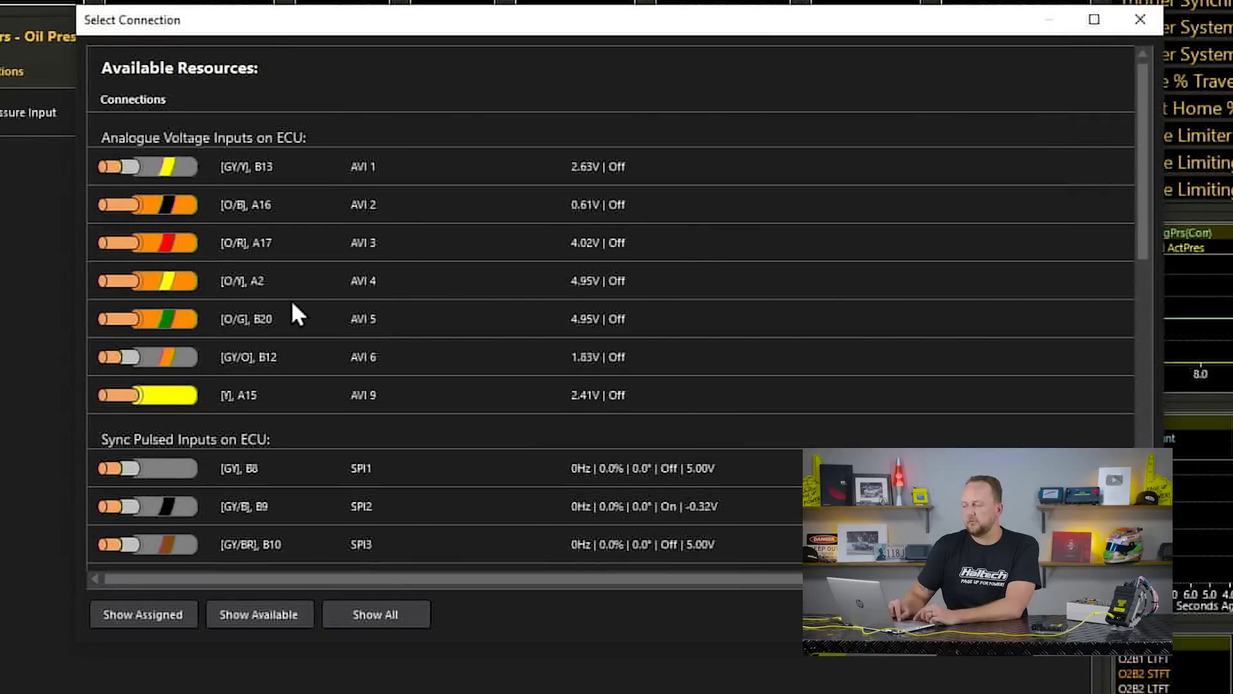
double_click(591, 257)
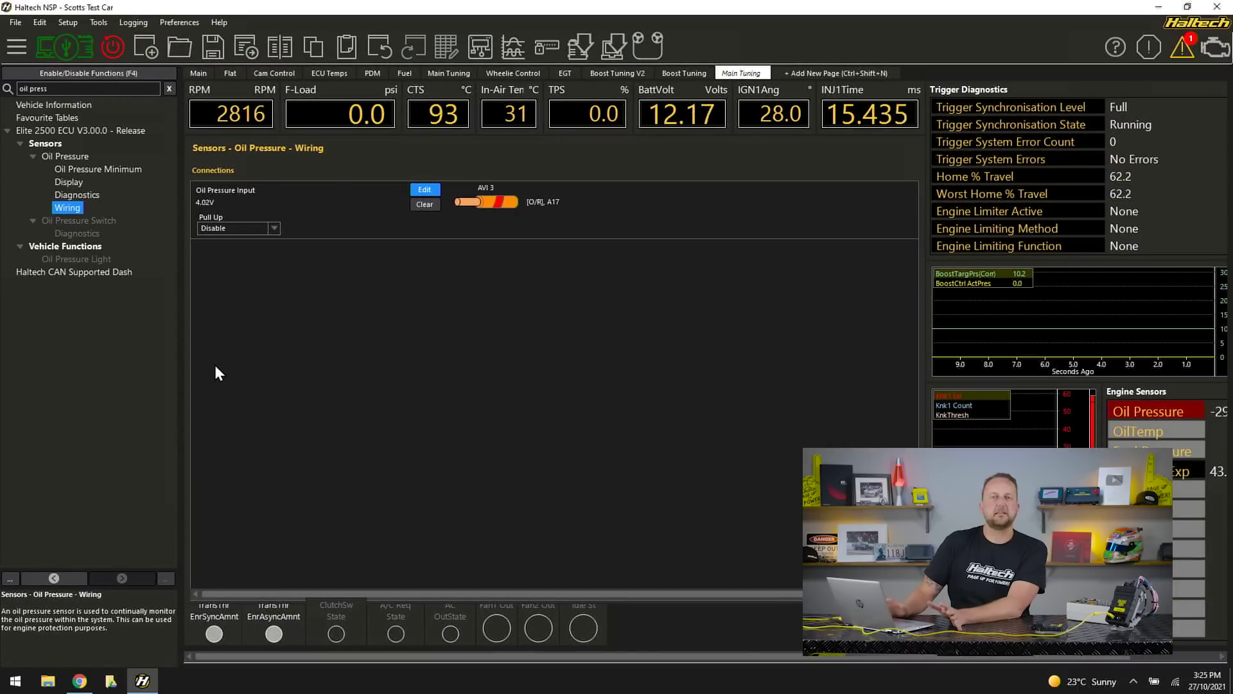
click(120, 56)
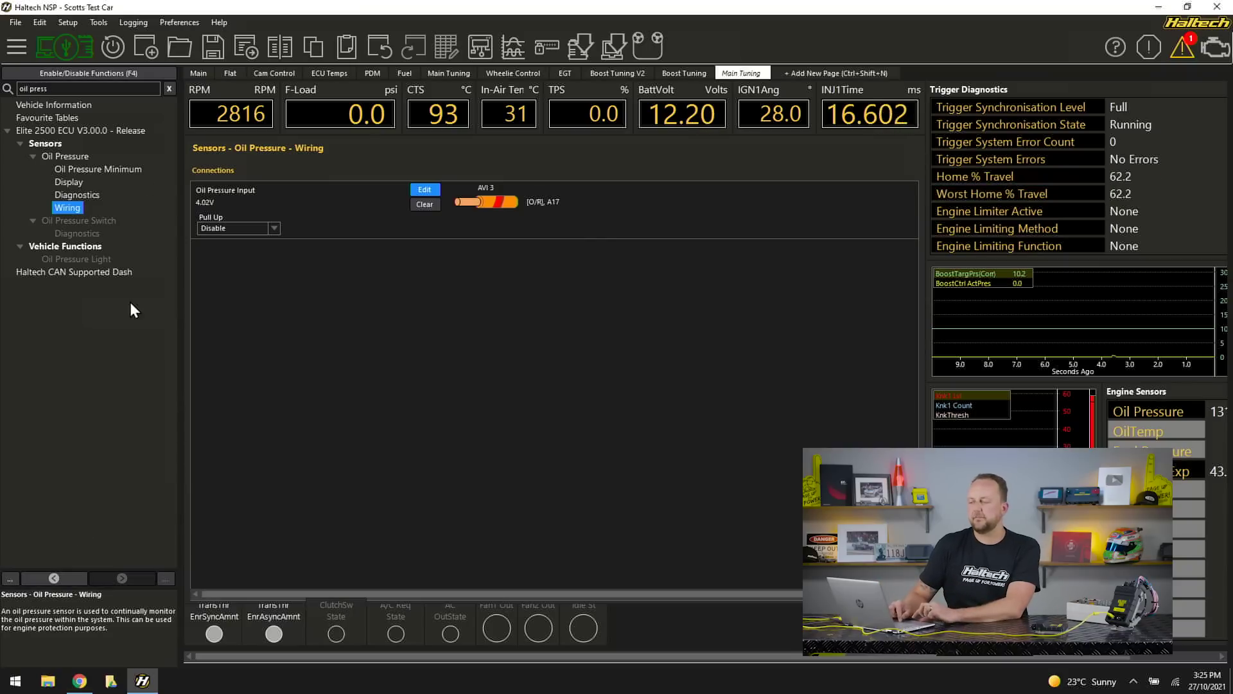
Replace the search with 'fuel' and enable the Fuel Pressure sensor
click(167, 88)
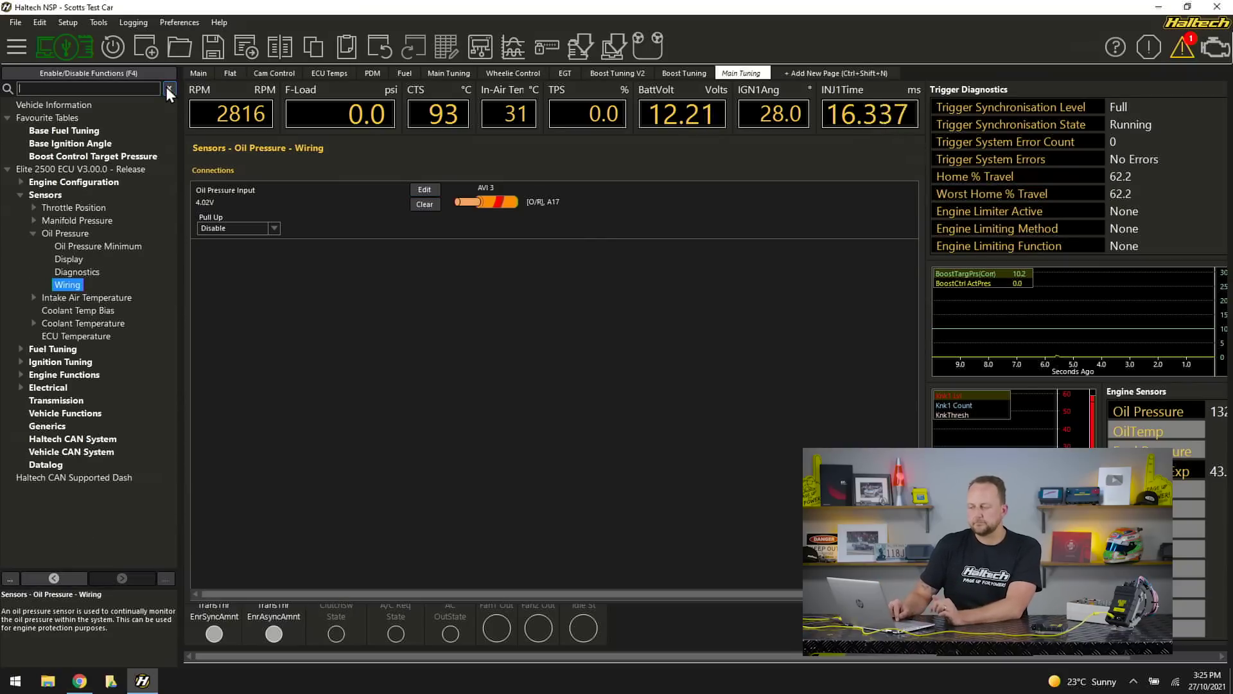
click(114, 86)
text(fuel)
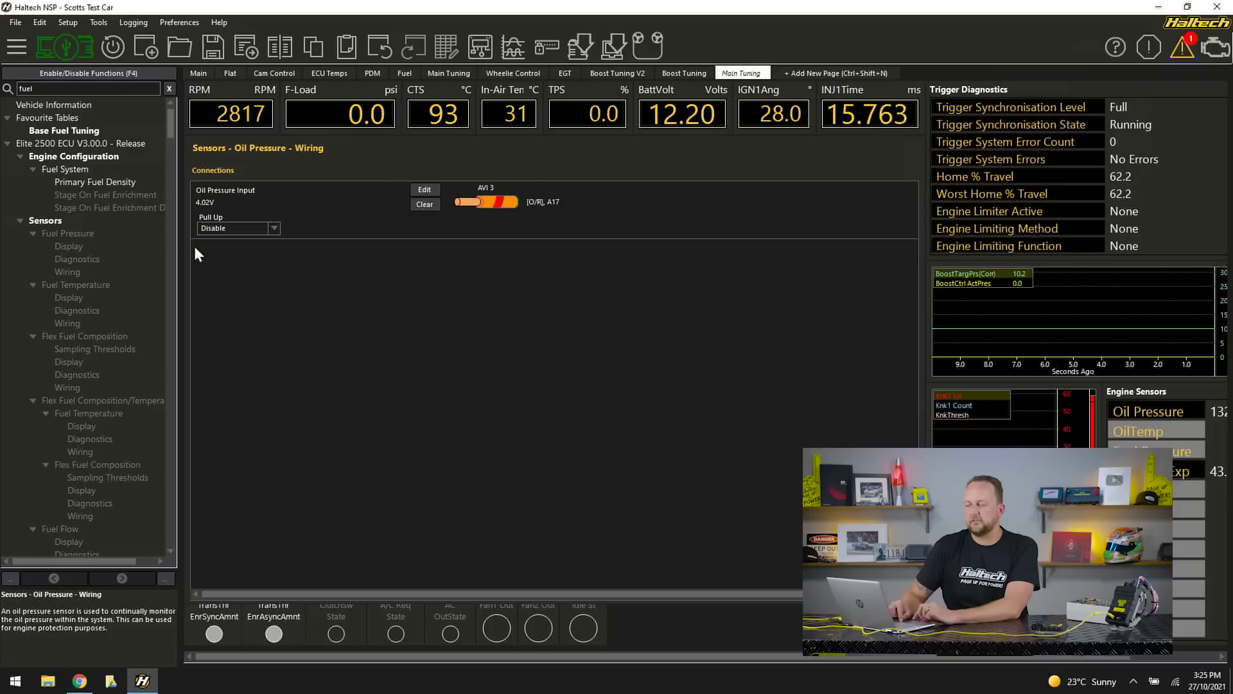
mouse_move(172, 133)
mouse_down()
mouse_move(172, 163)
mouse_move(174, 130)
mouse_up()
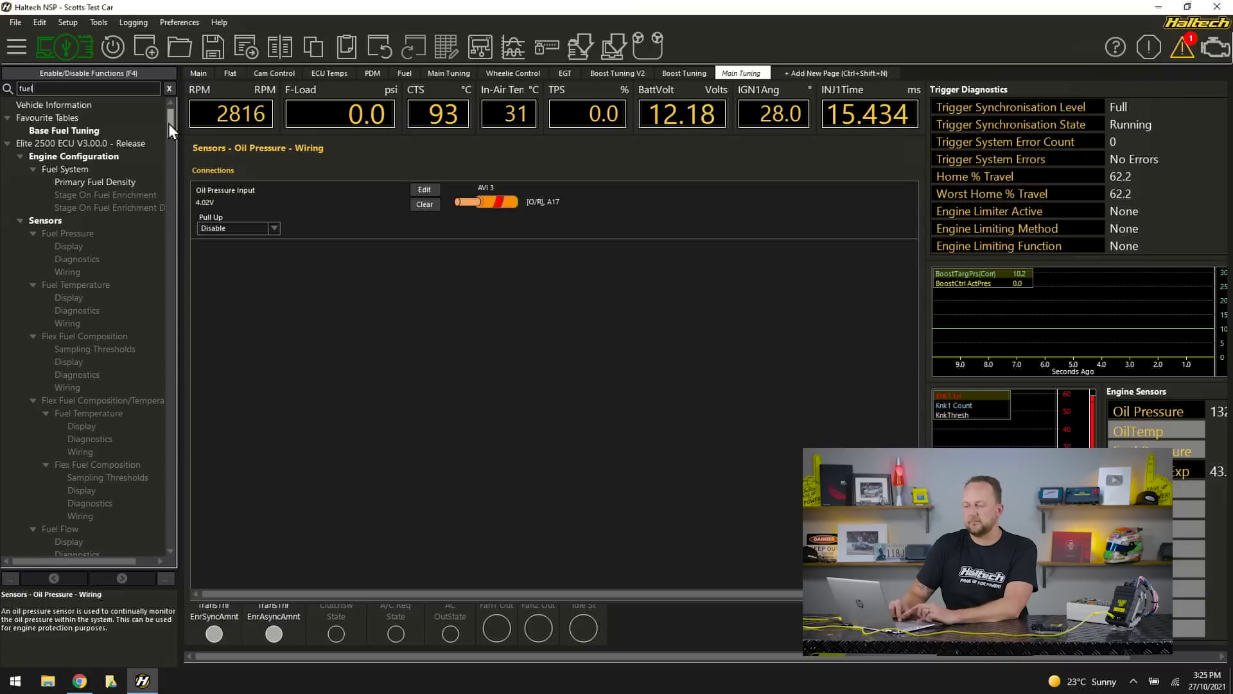
click(83, 233)
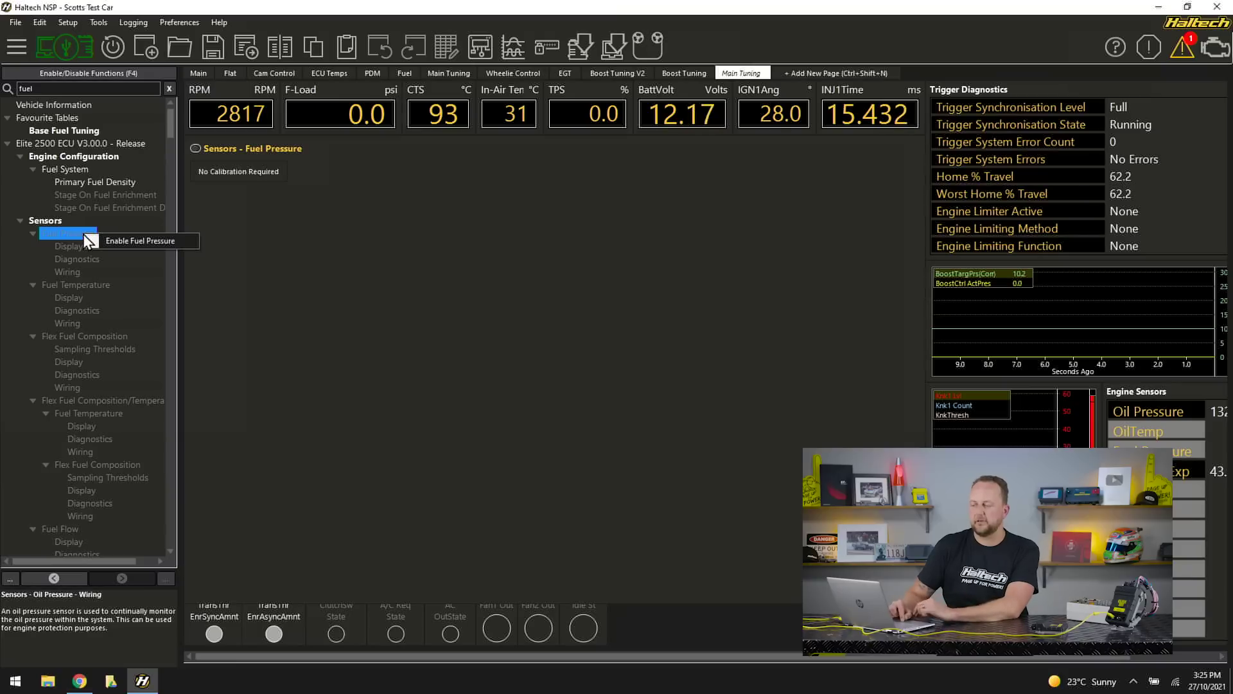
click(63, 269)
Wire Fuel Pressure to AVI 5 and view its 0.5–4.5 V, 0–150 psi calibration
click(429, 189)
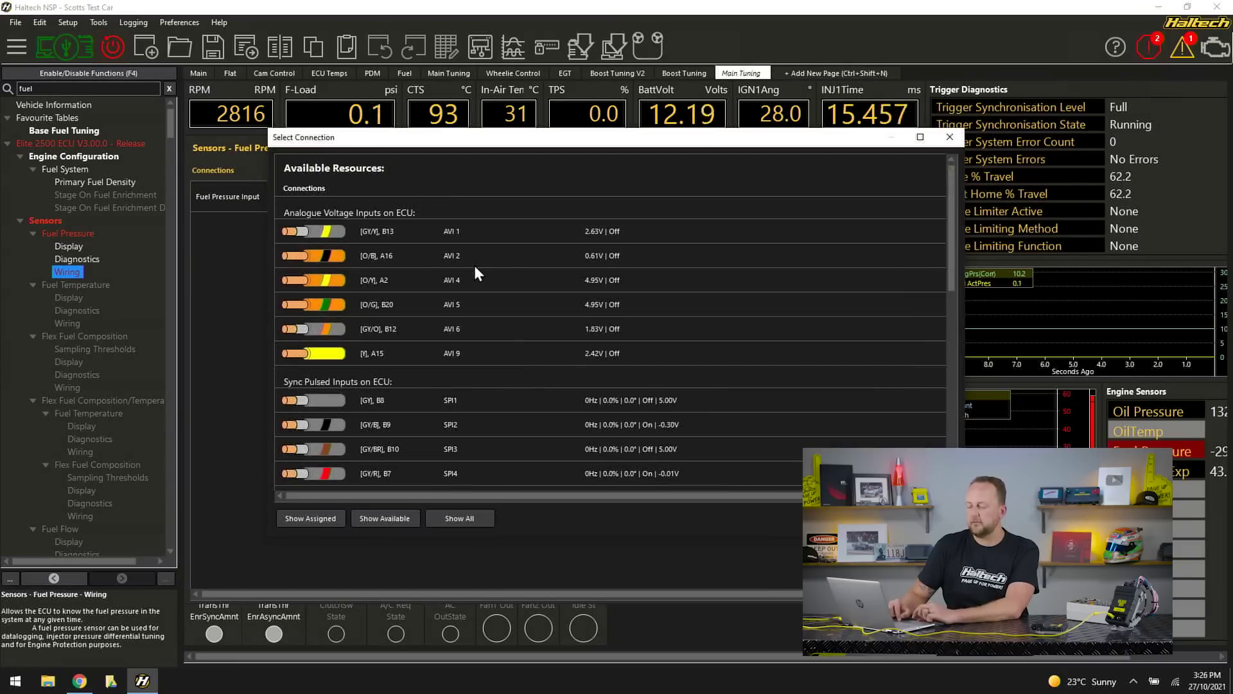
double_click(487, 304)
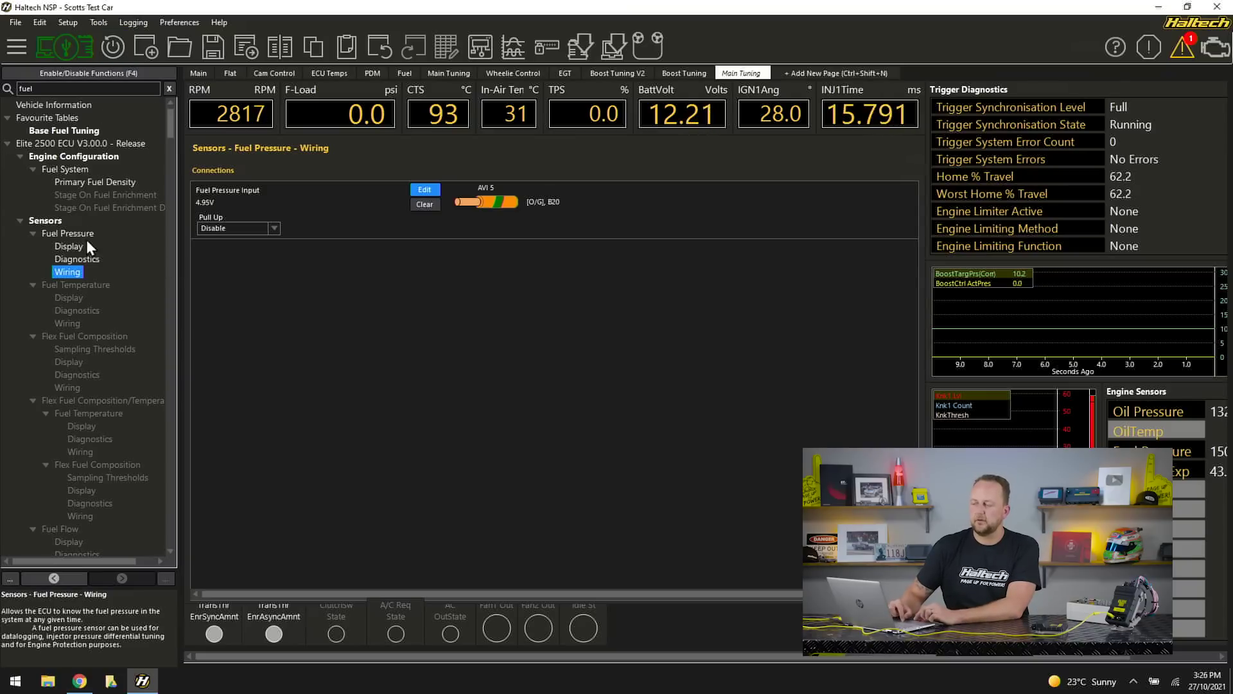
click(70, 234)
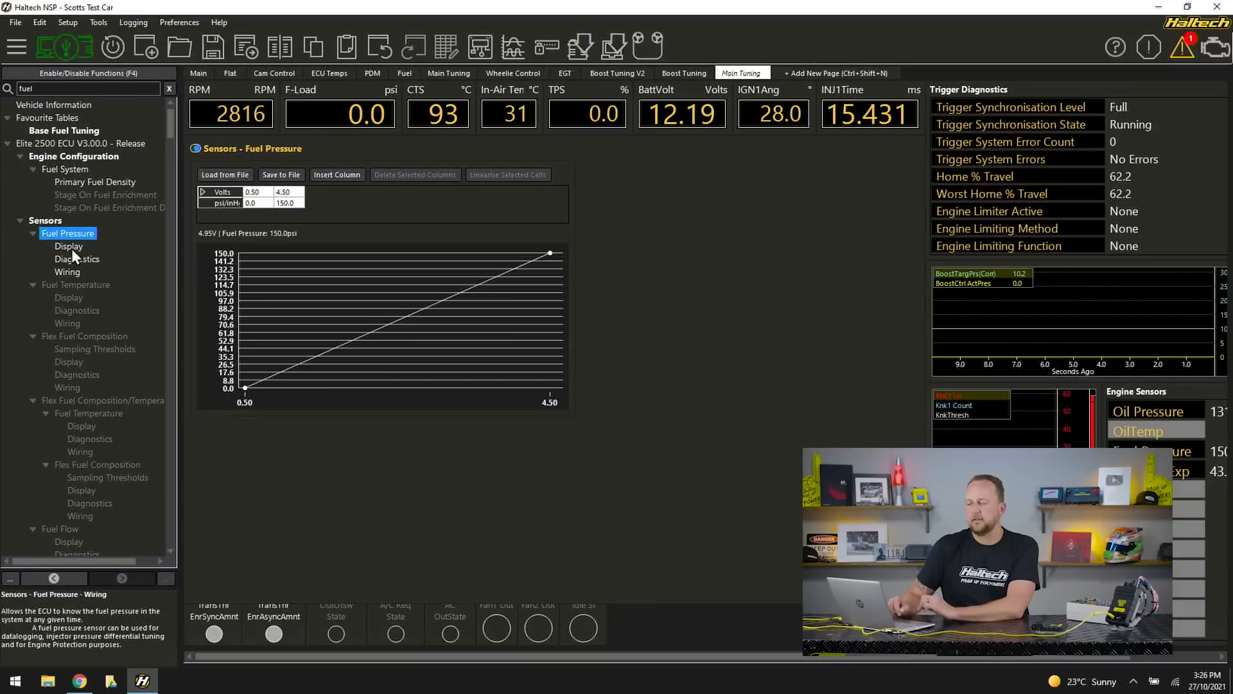
Set the fuel pressure Warning Maximum to 150, then check diagnostics and the AVI 5 wiring page
click(69, 247)
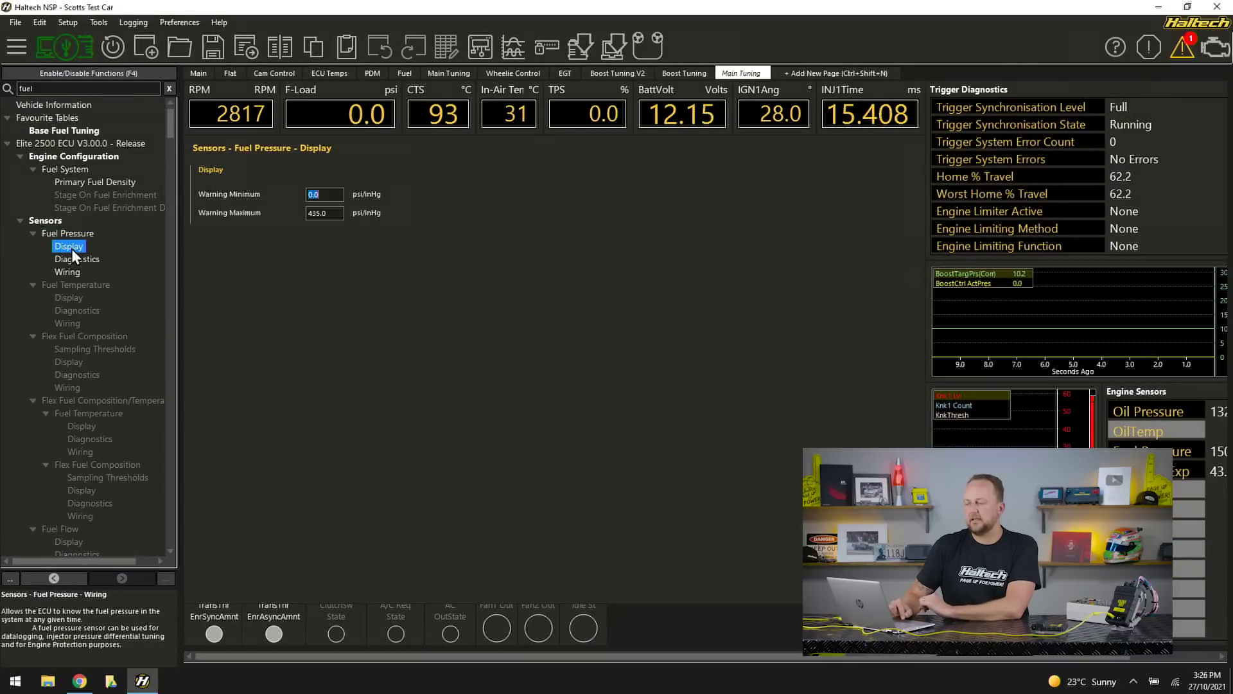
click(334, 214)
text(150)
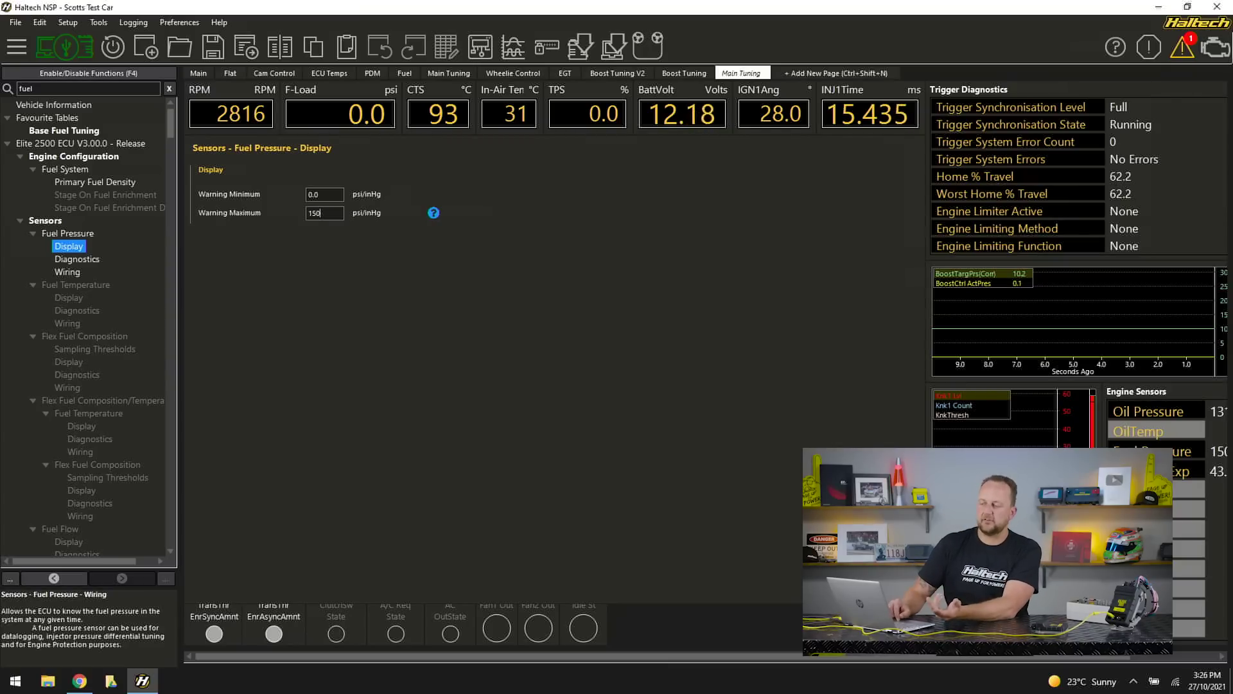
click(82, 260)
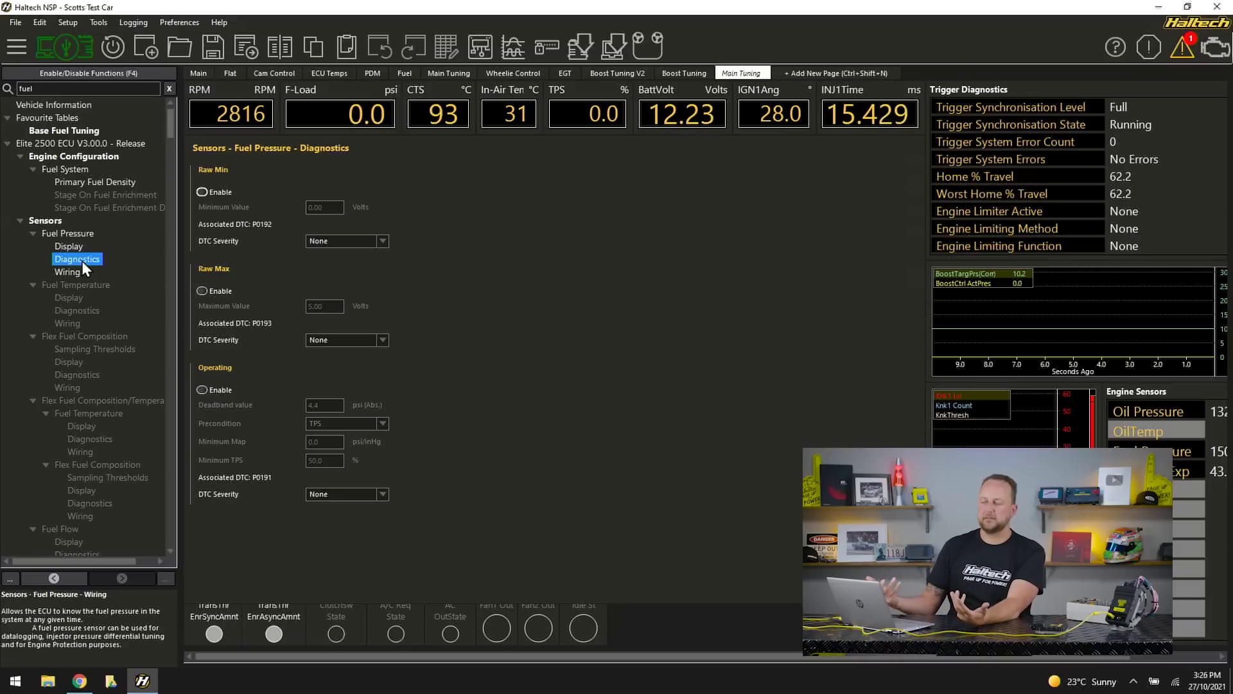
click(69, 268)
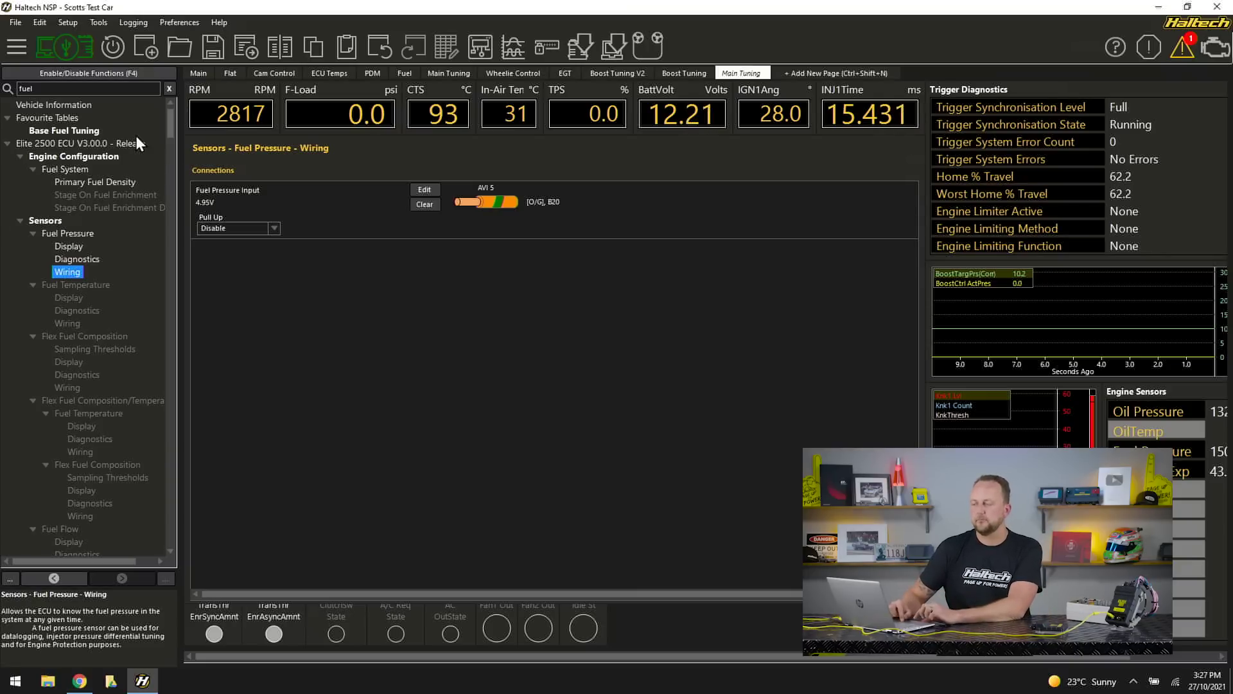
Clear the fuel filter and open Fuel Tuning, checking the Tuning Method choices without changing them
click(57, 90)
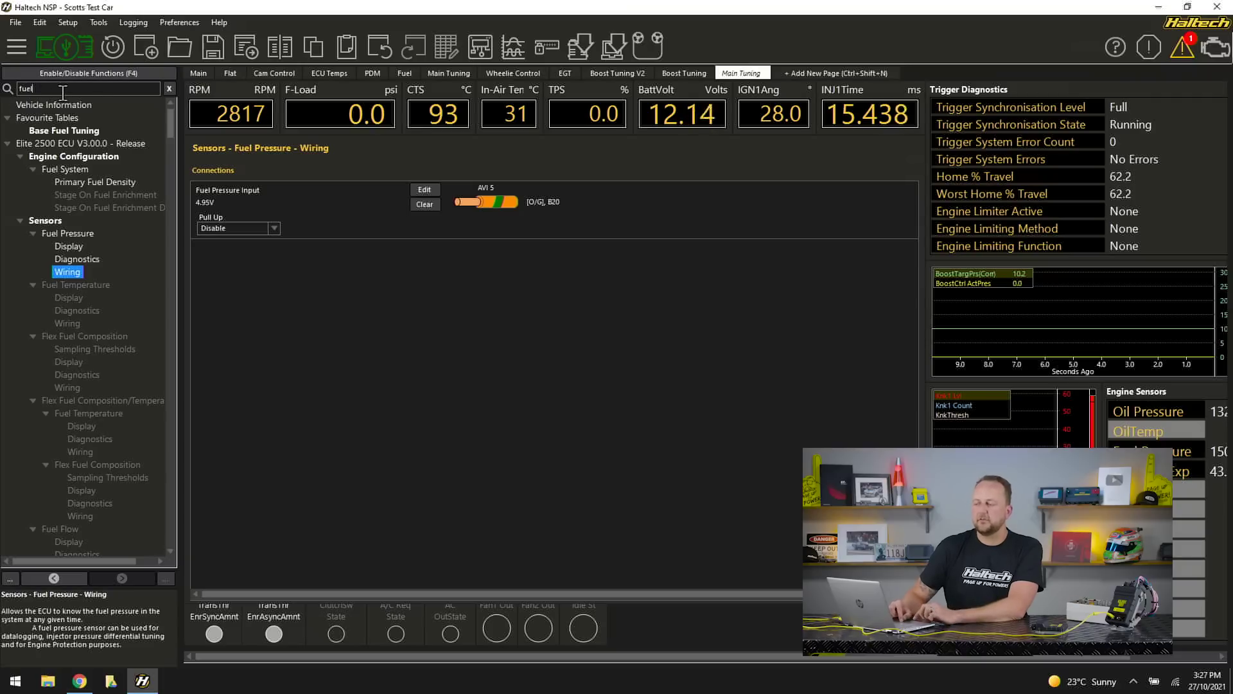
click(168, 88)
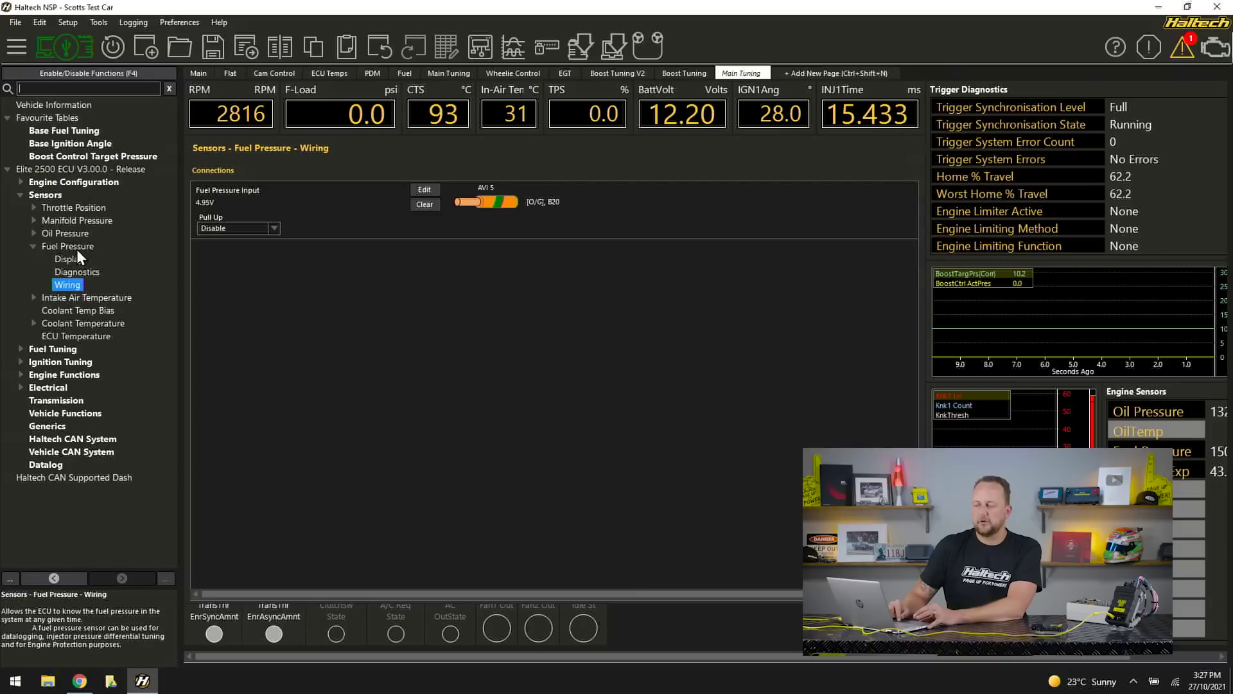
click(20, 349)
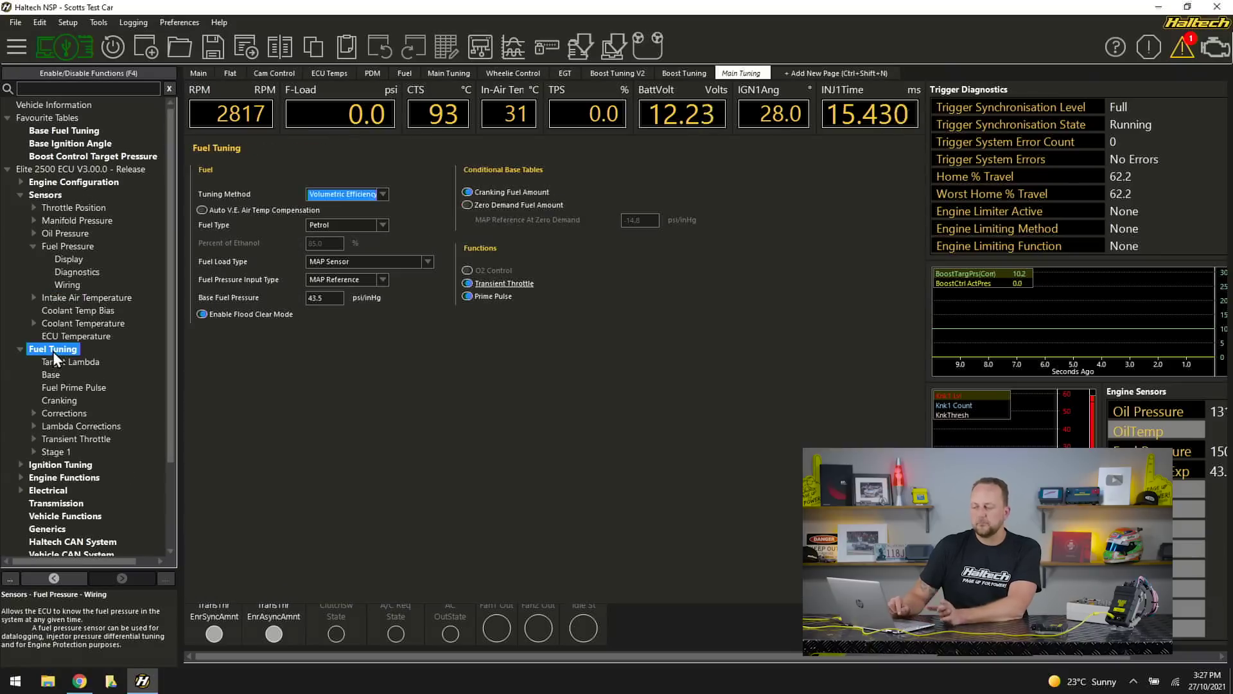
click(54, 354)
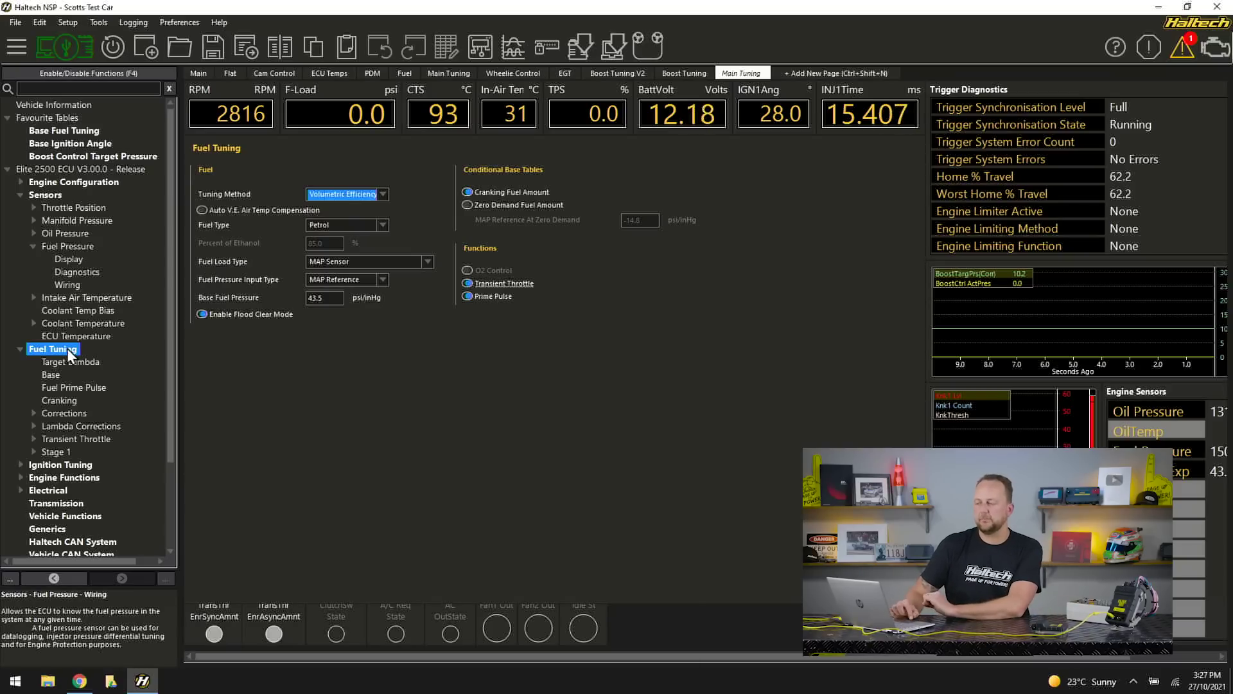
click(385, 194)
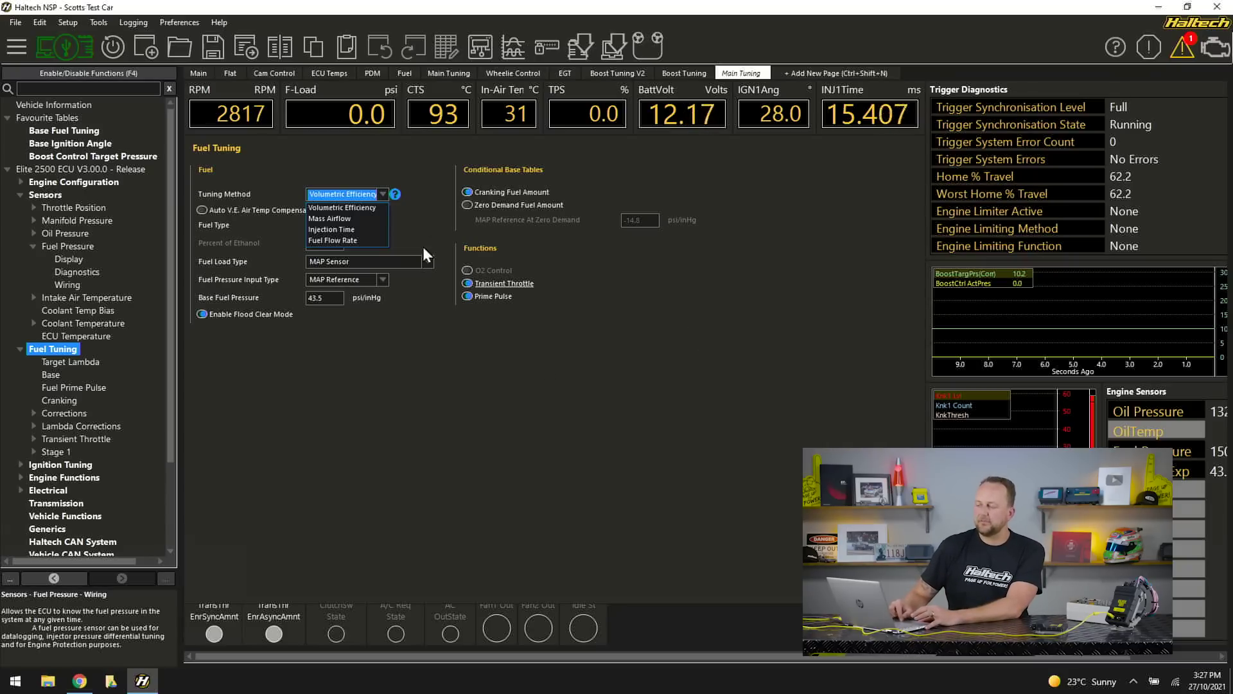
click(397, 460)
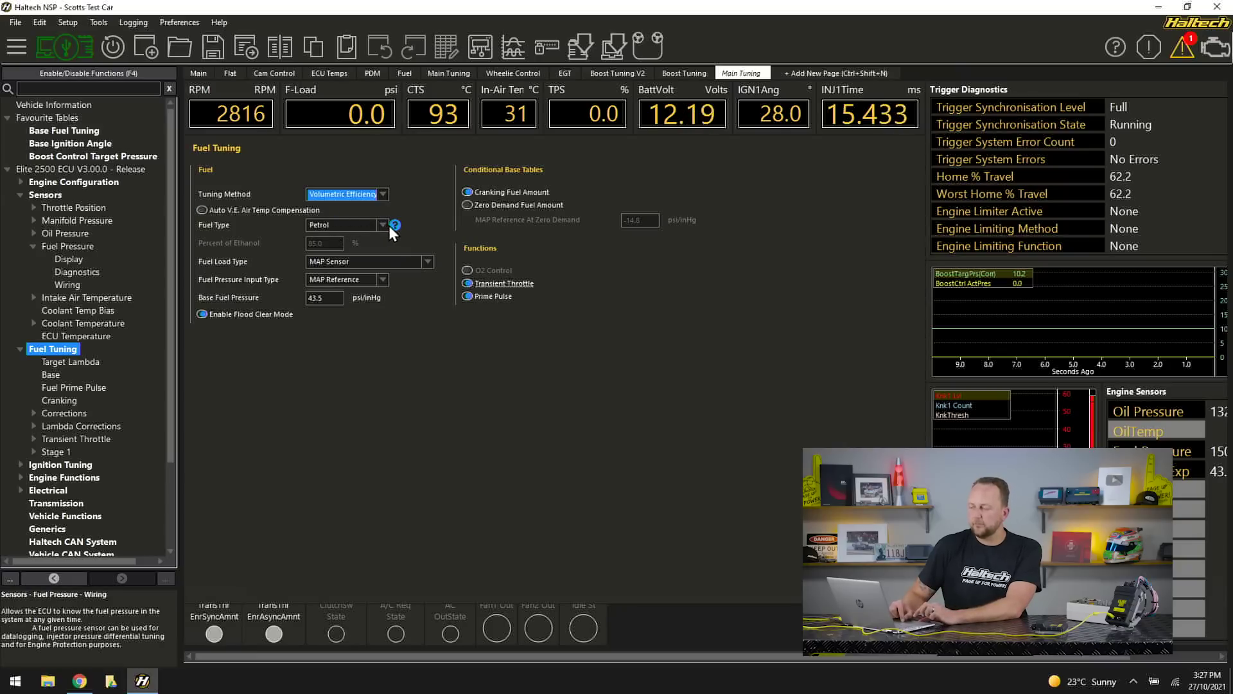
mouse_move(397, 226)
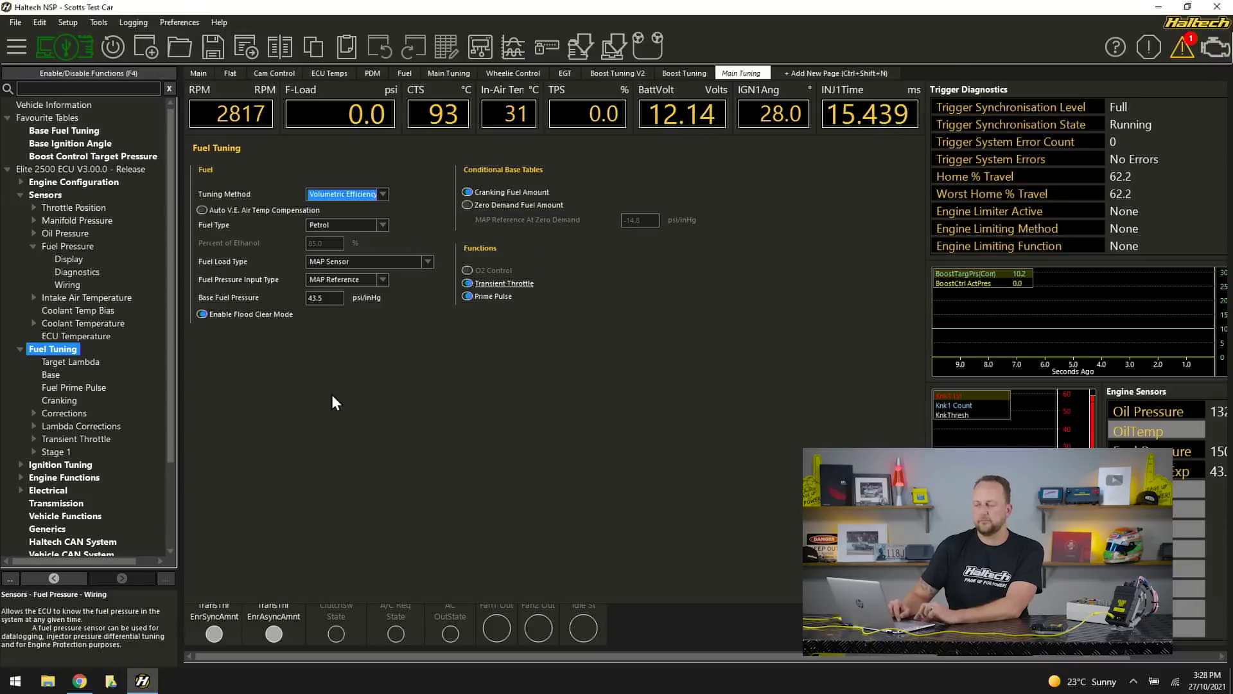
Review the Ignition Tuning page and its Corrections, then open the Fuel Tuning Corrections page
scroll(167, 299, down, 1)
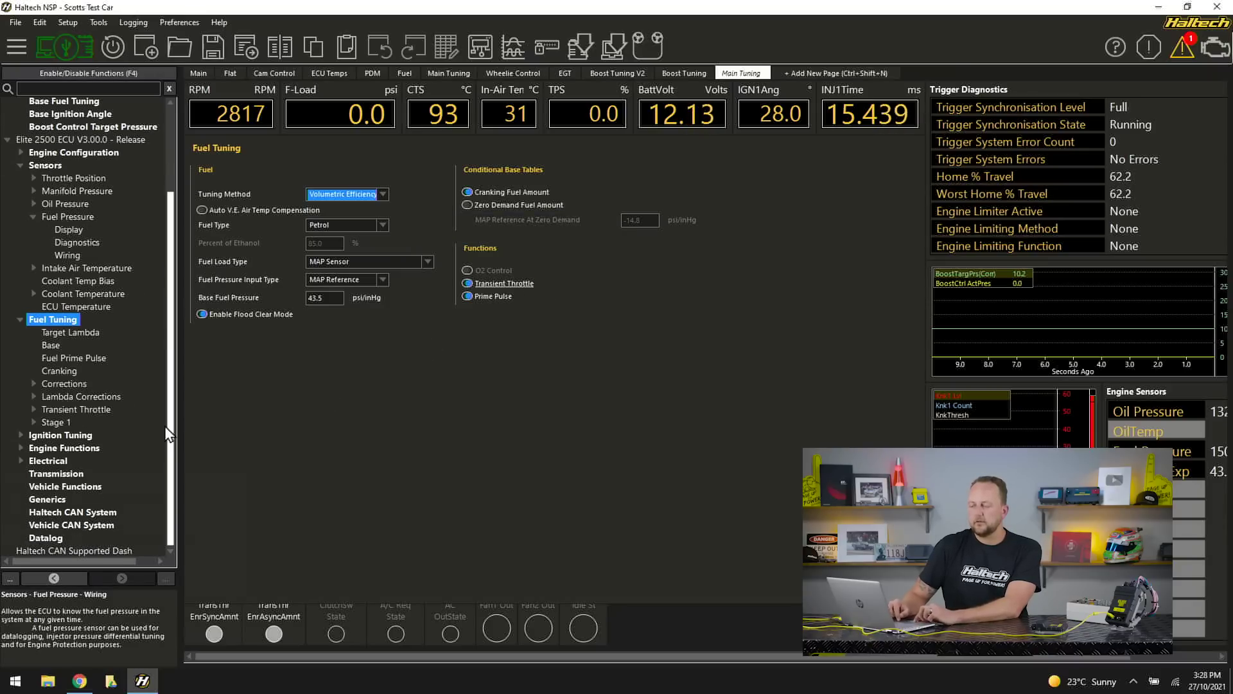
click(22, 434)
scroll(171, 348, down, 2)
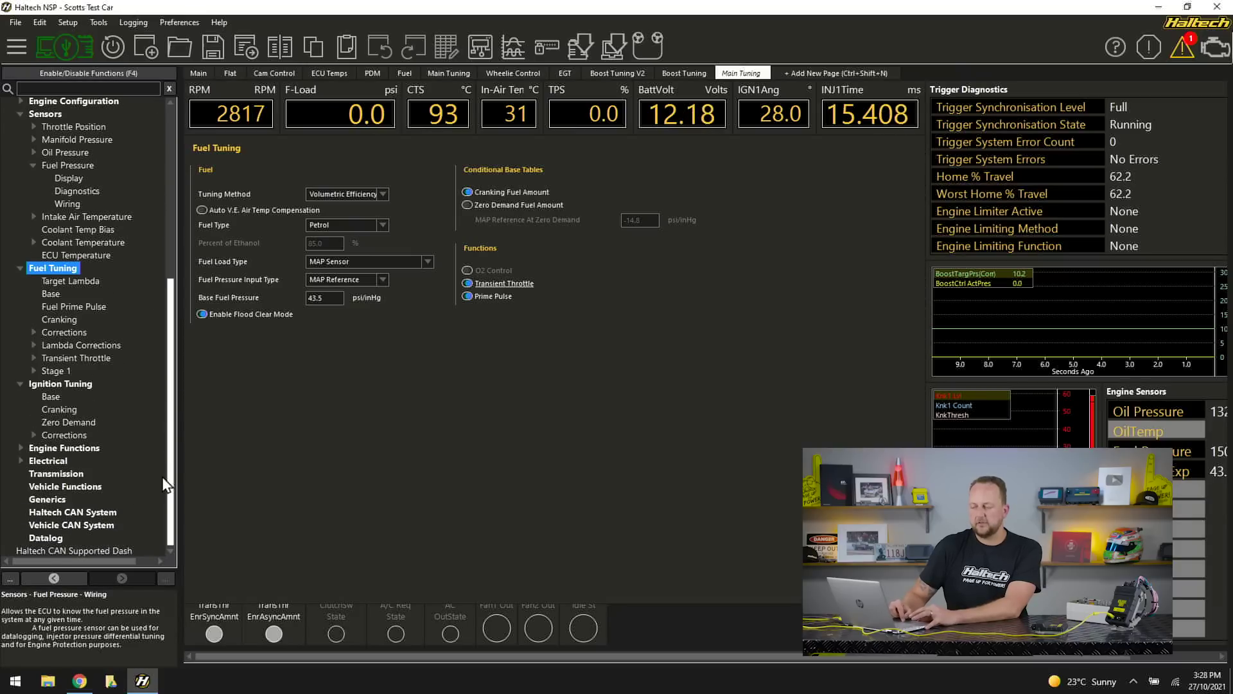
click(68, 385)
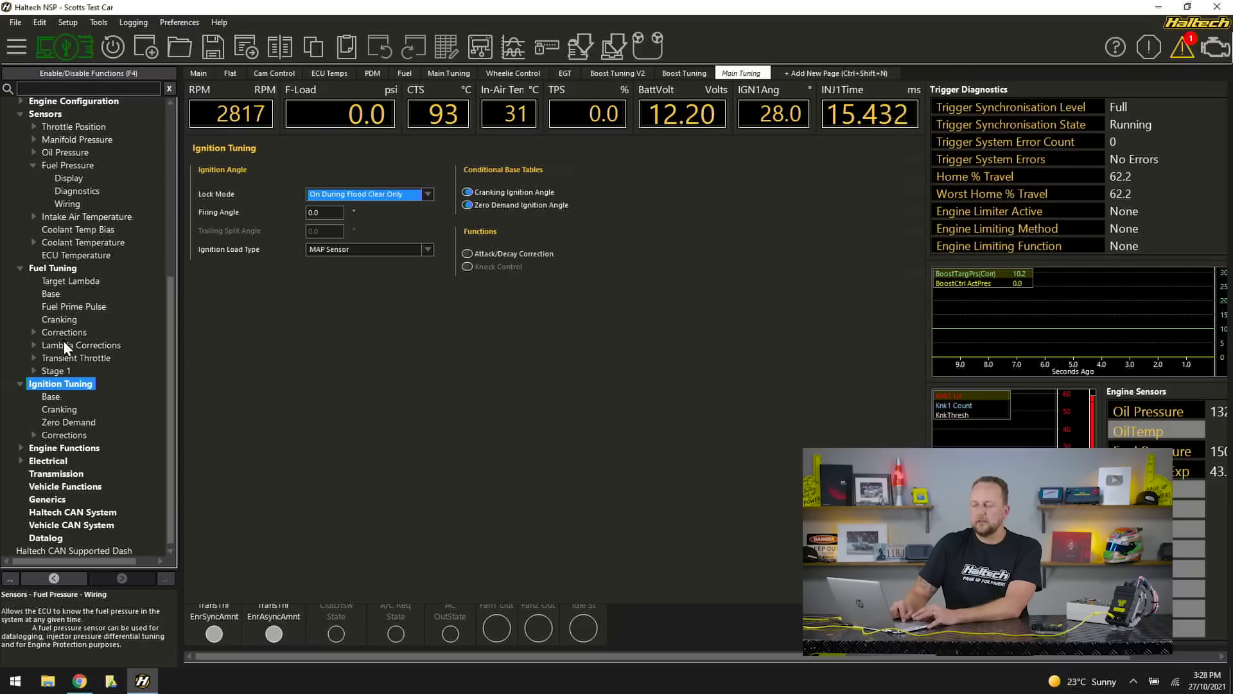
click(34, 436)
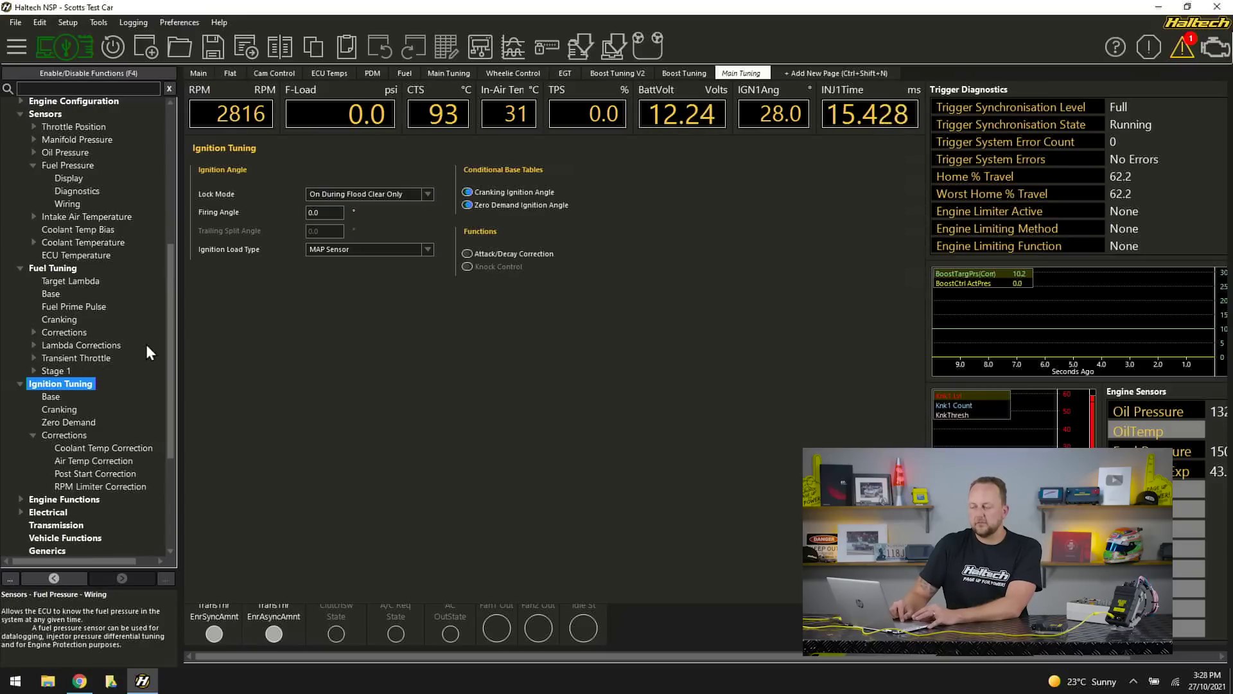
drag(167, 348, 168, 419)
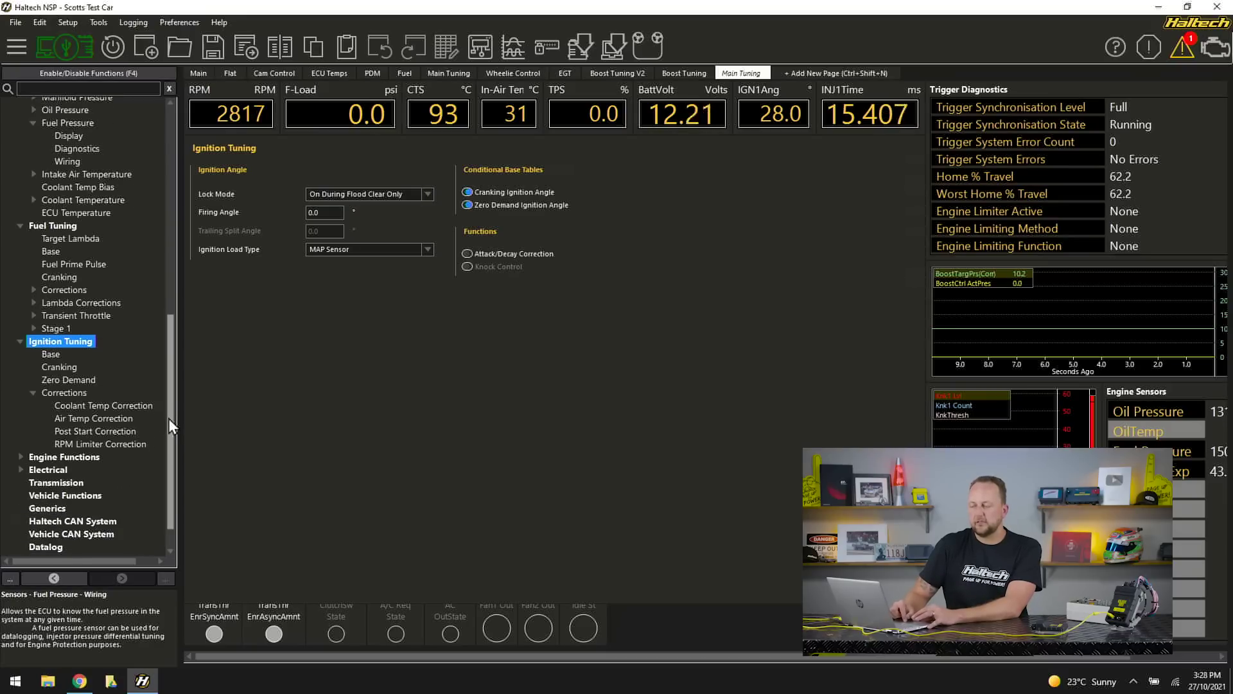
click(64, 392)
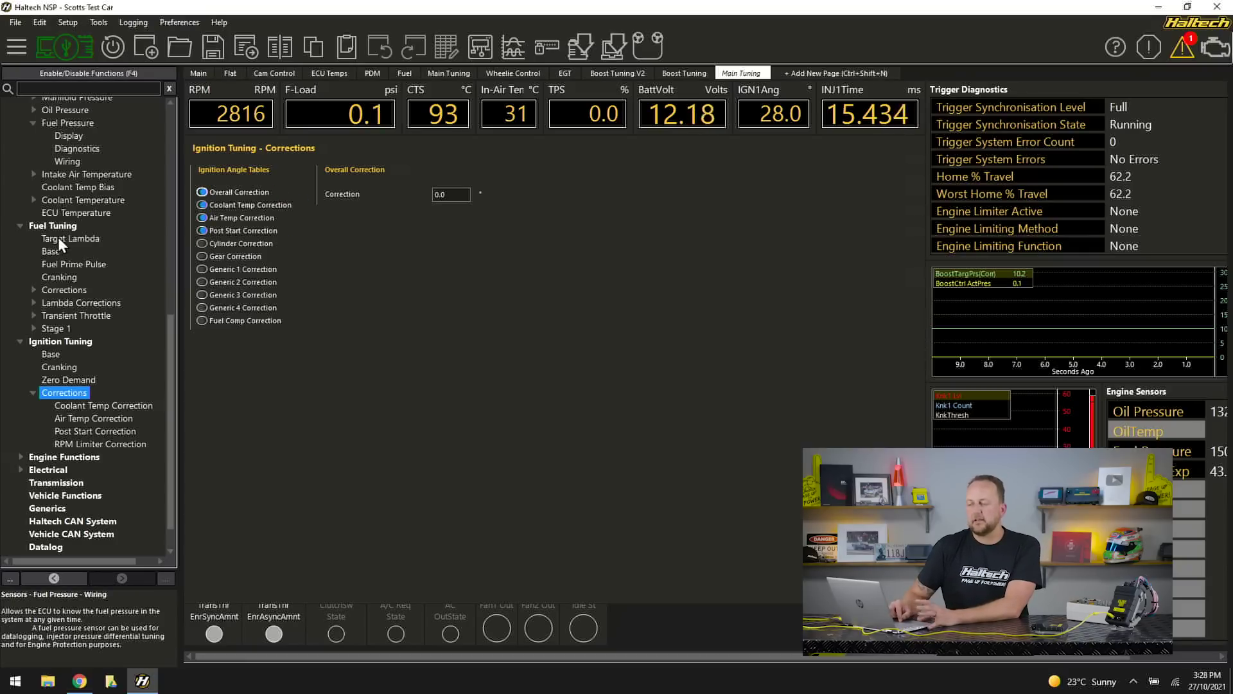
click(32, 290)
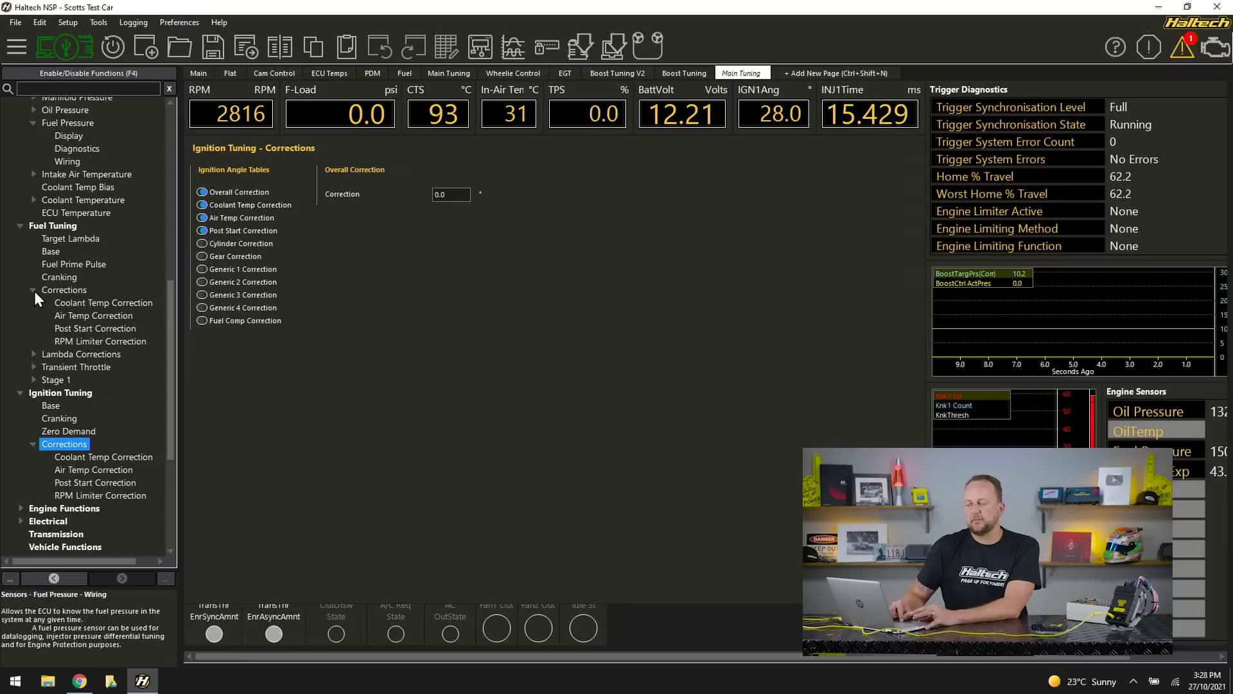
click(68, 291)
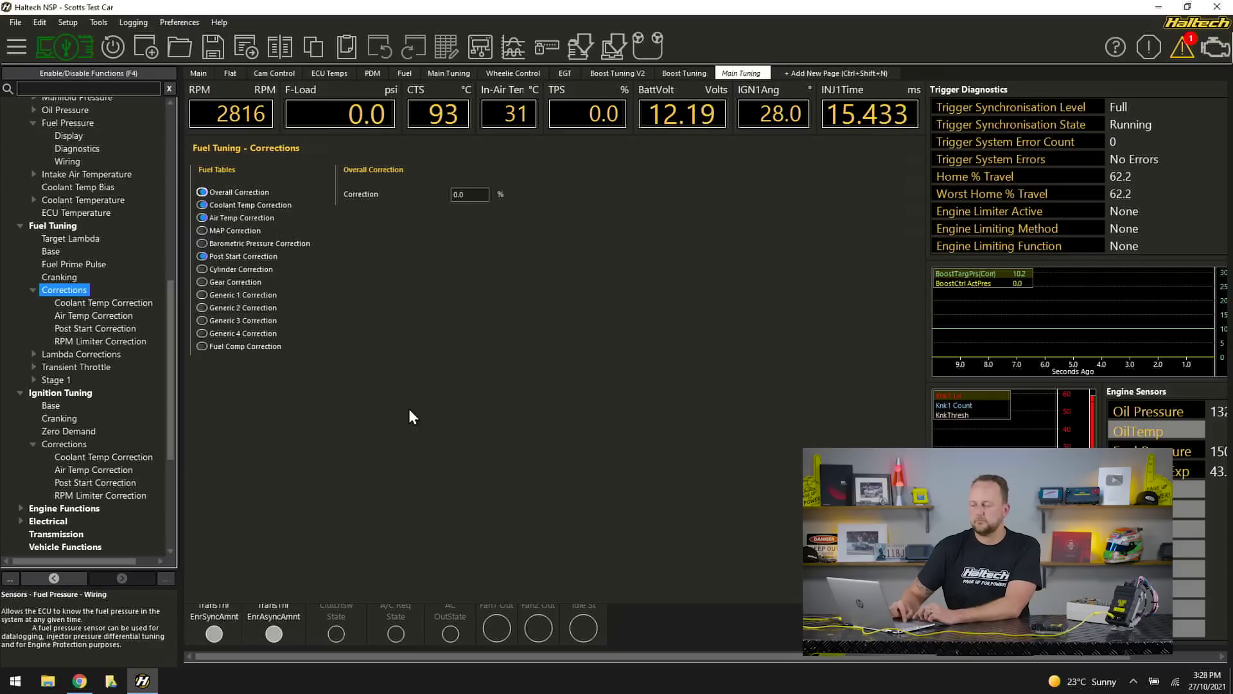
Browse the Engine Functions, Electrical, Transmission and Vehicle Functions pages in turn
scroll(176, 376, down, 2)
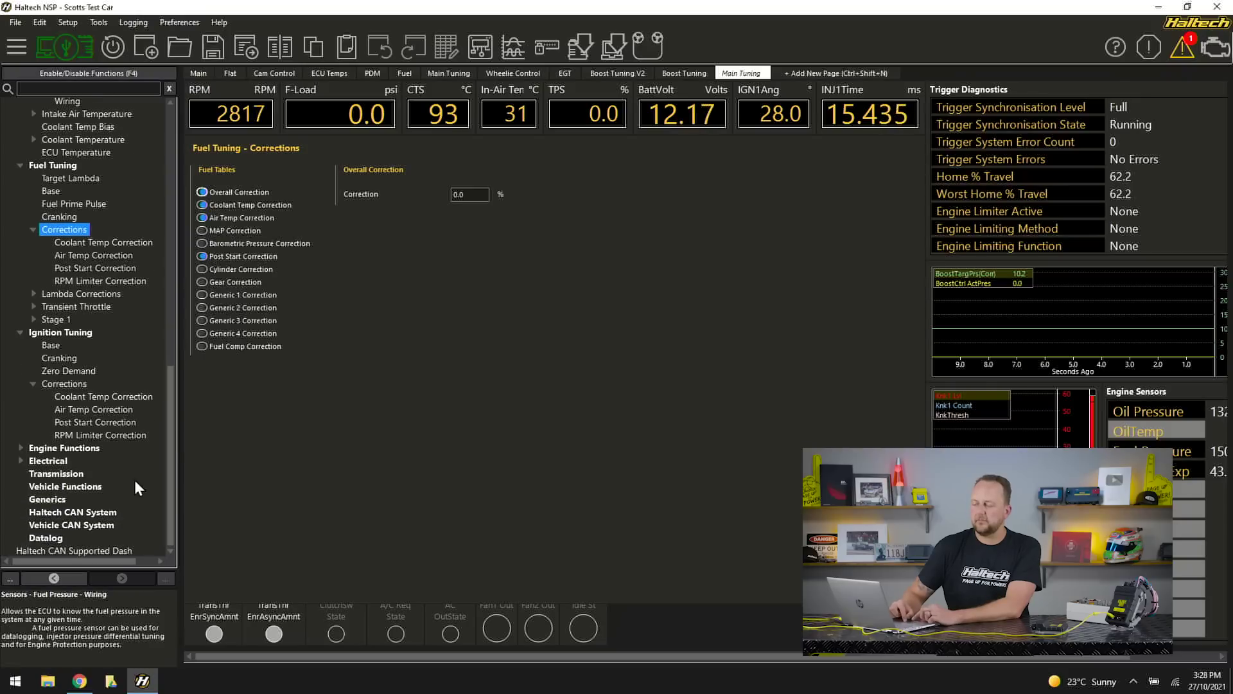
click(22, 449)
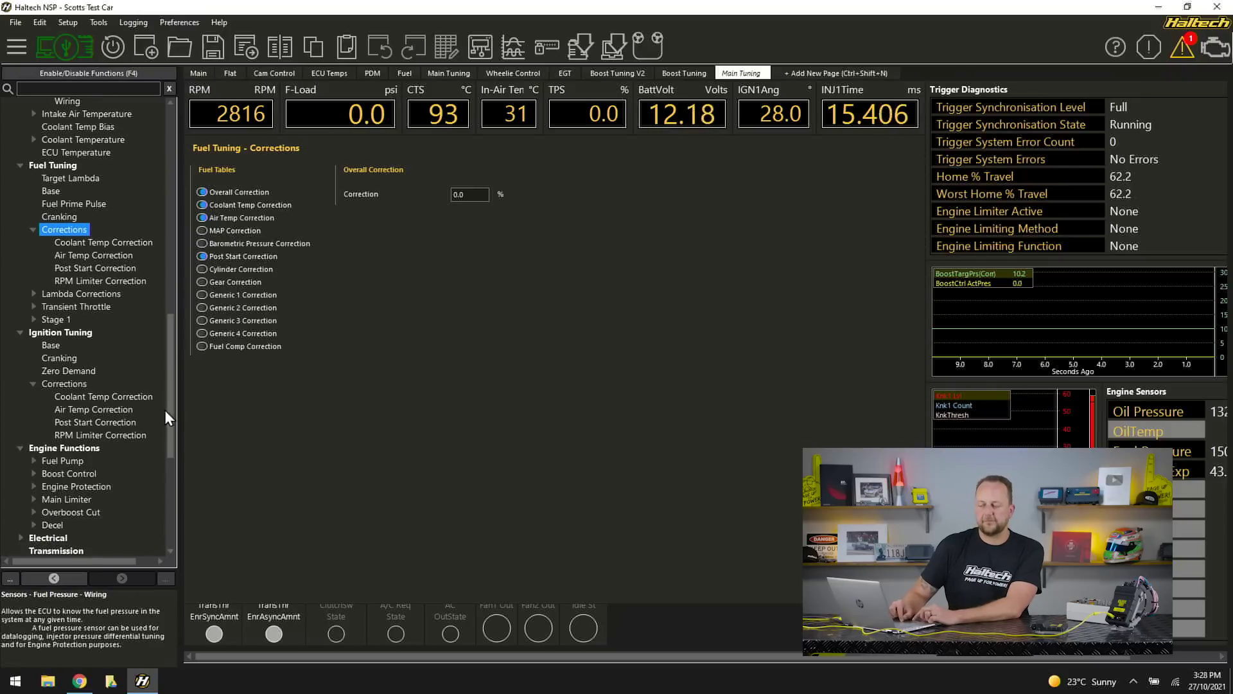
scroll(173, 437, down, 1)
scroll(175, 439, down, 2)
click(81, 372)
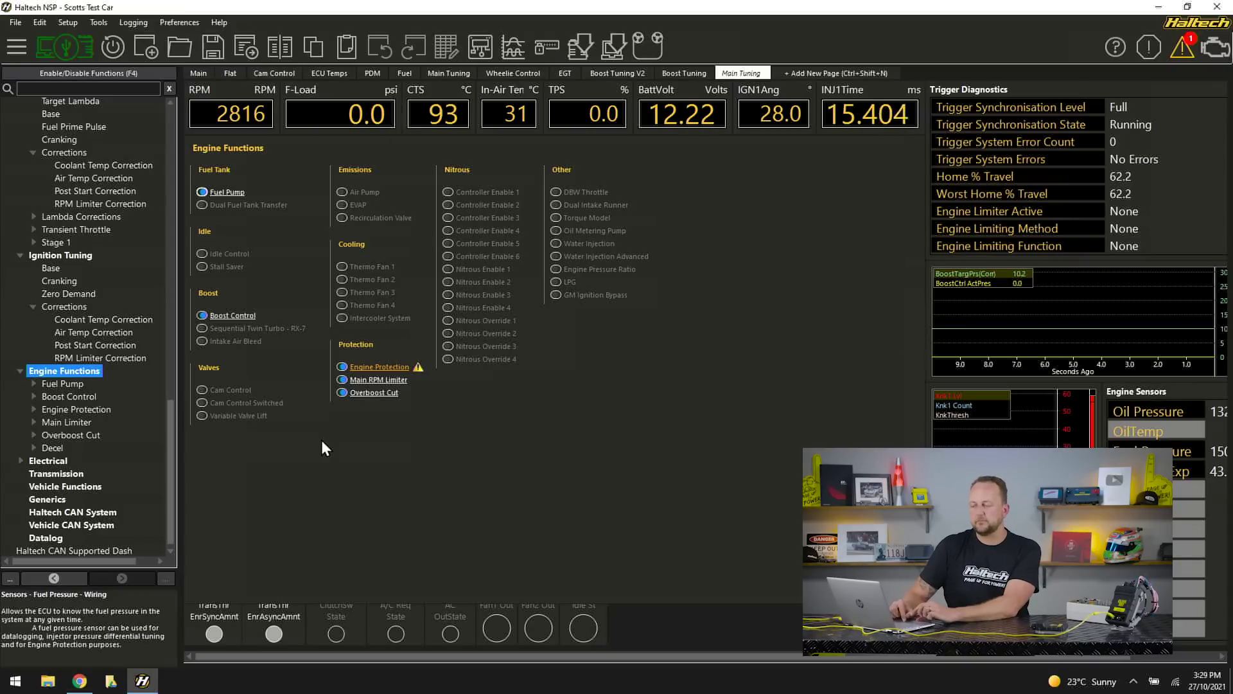
click(19, 460)
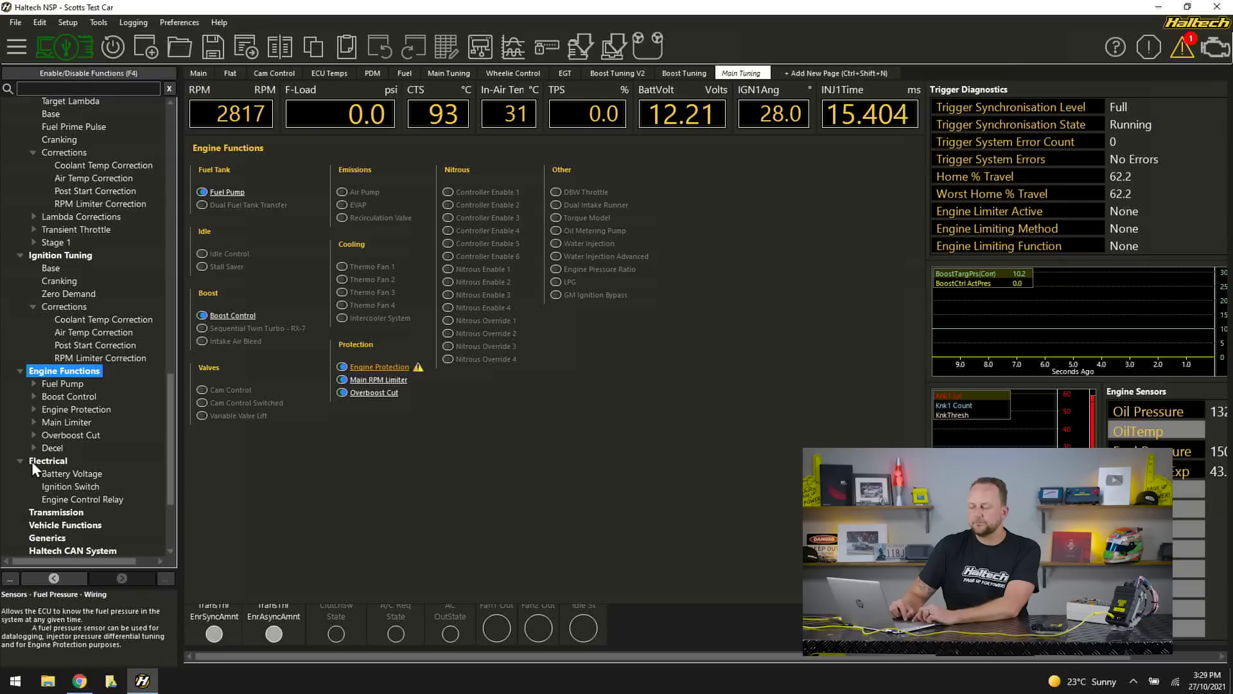
click(37, 461)
scroll(172, 391, down, 1)
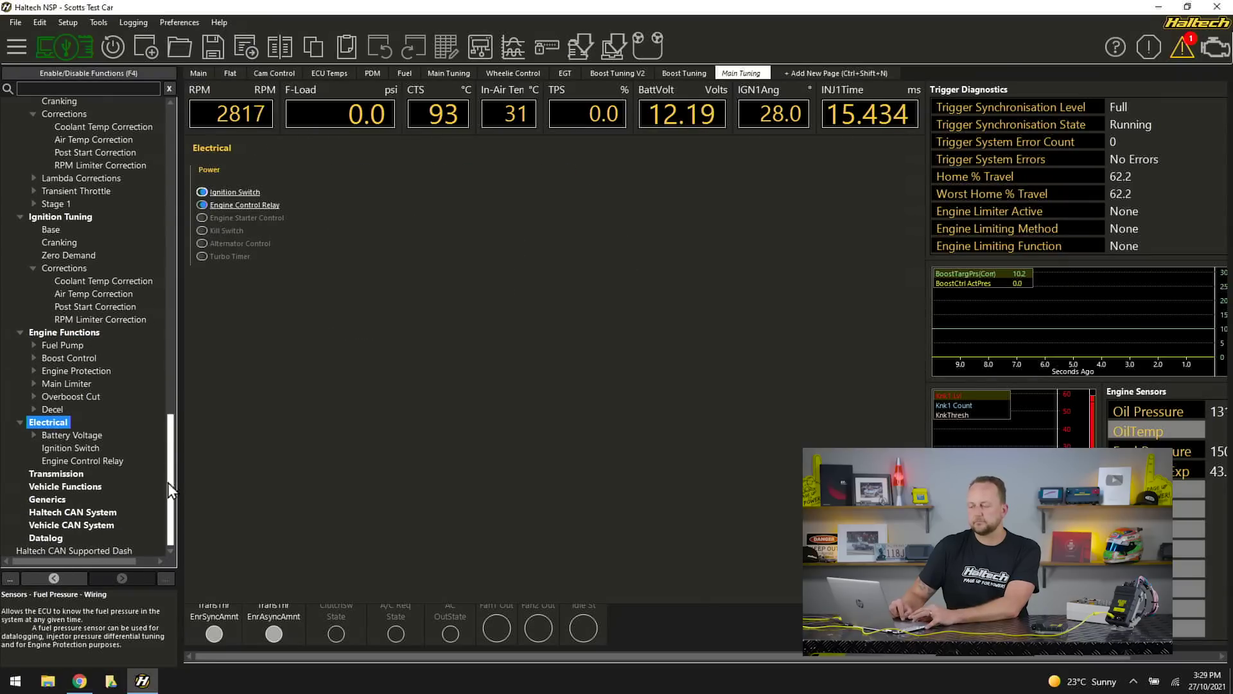
click(56, 474)
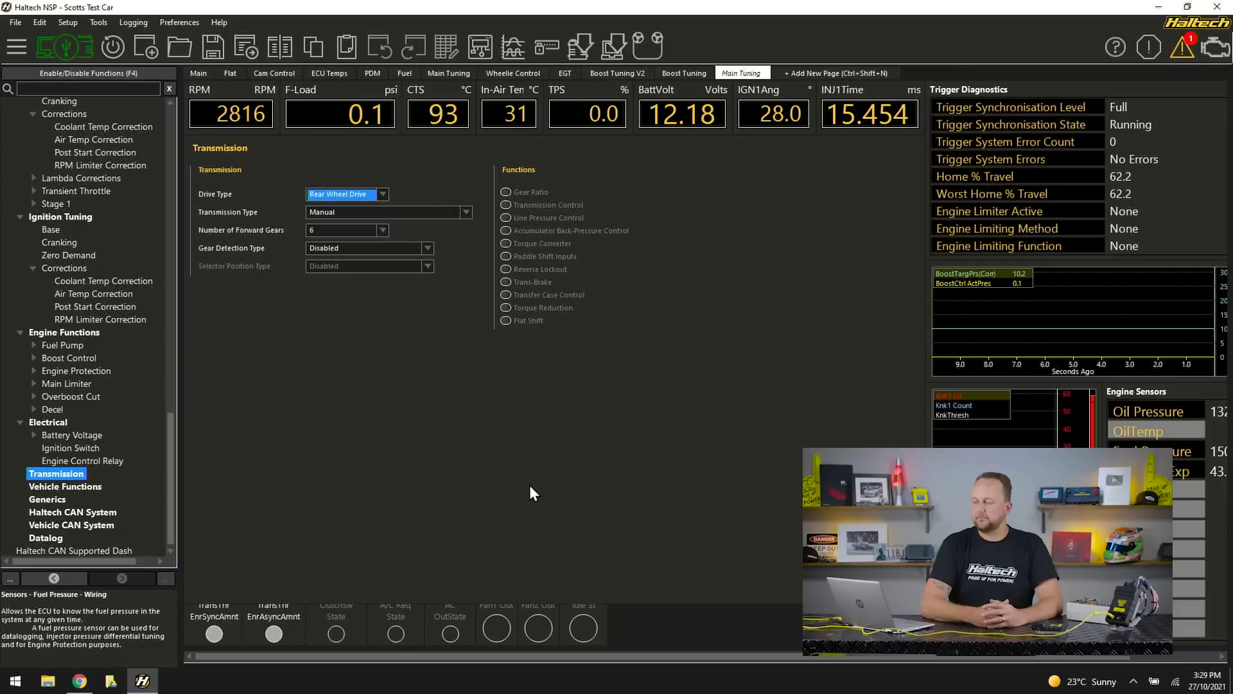
click(84, 486)
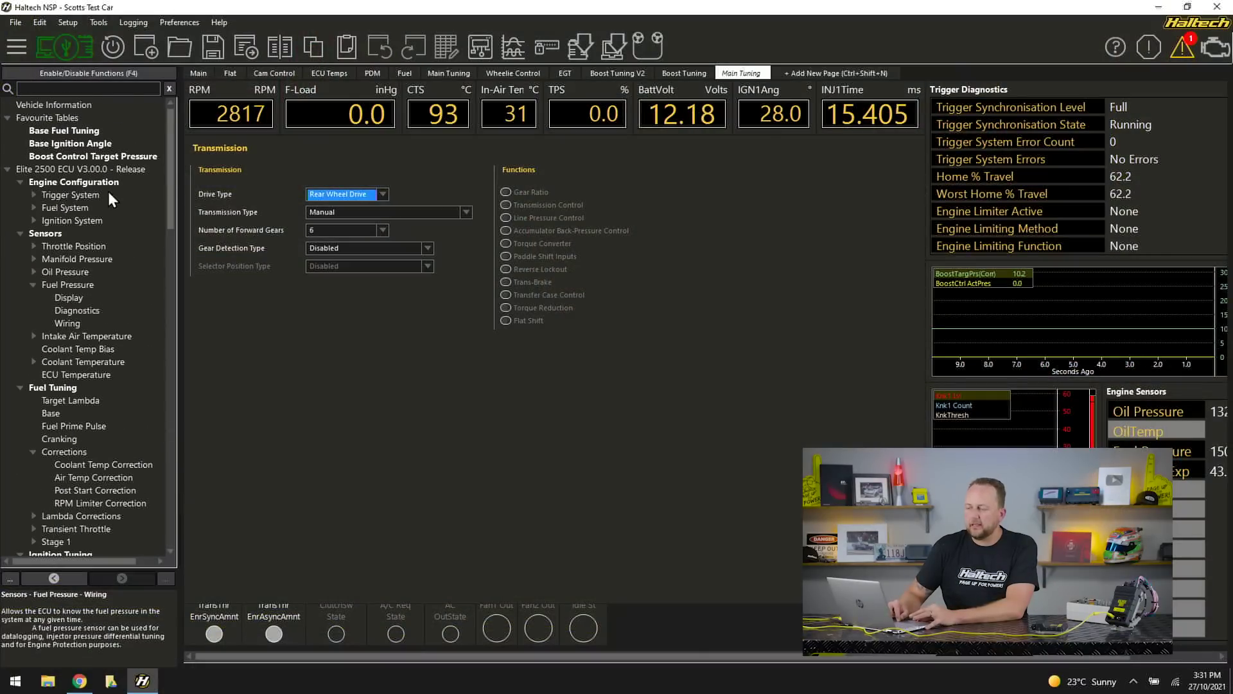
Read the help text for Engine Configuration and Trigger System, then close the help panel
click(90, 186)
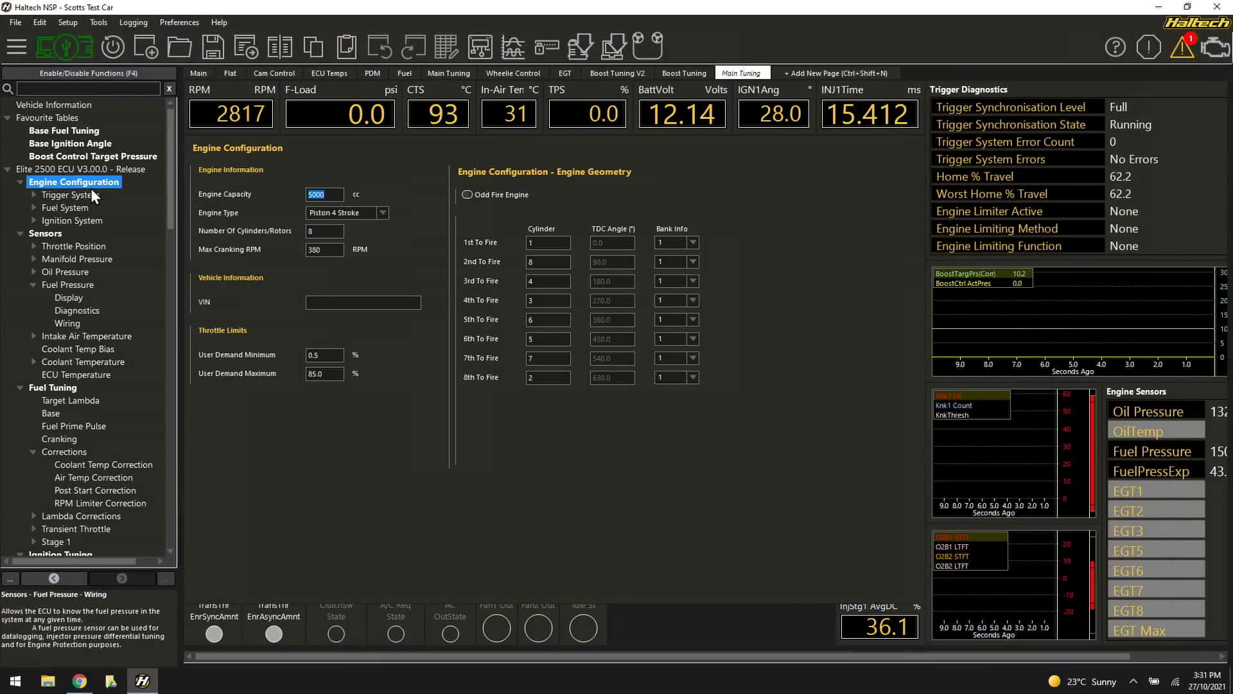
click(1115, 52)
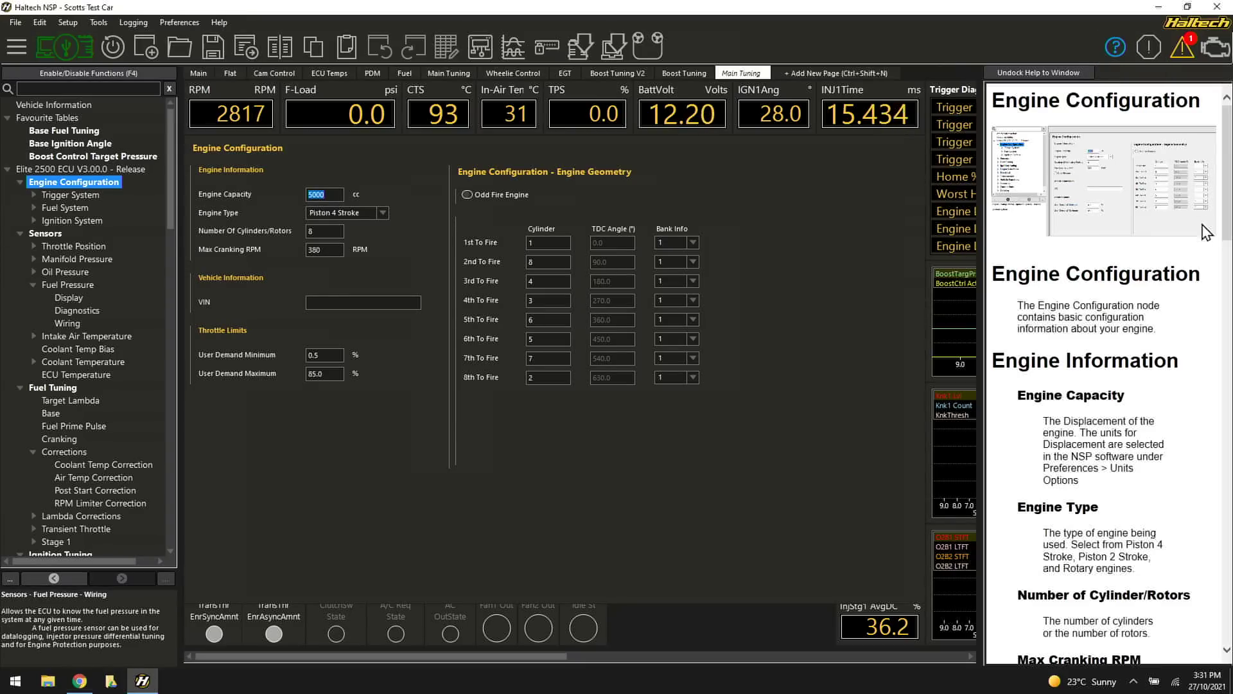
click(1228, 172)
drag(1228, 172, 1228, 297)
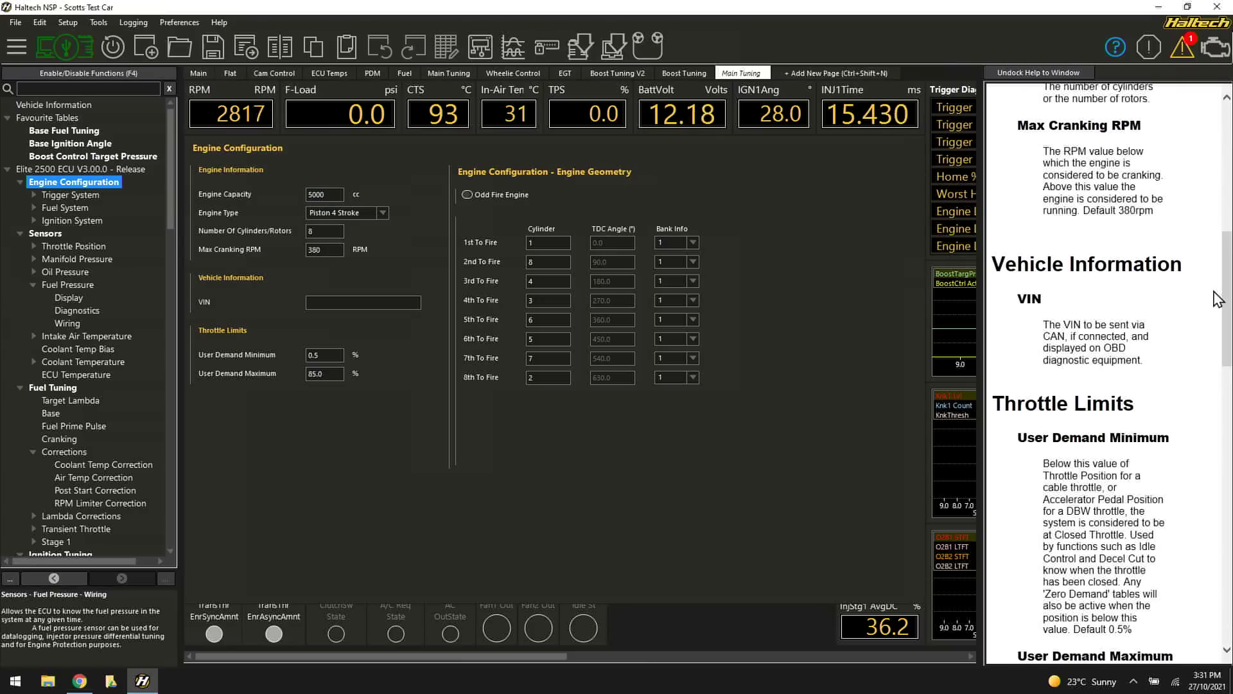
click(76, 195)
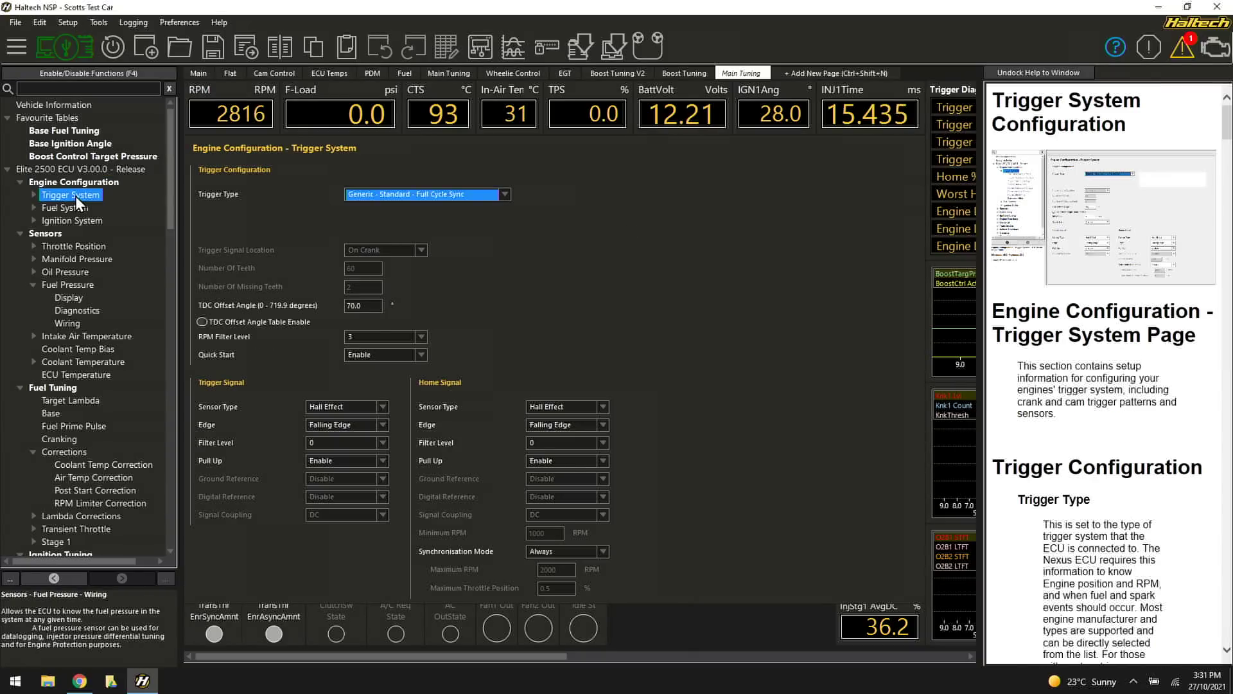
drag(1227, 131, 1212, 499)
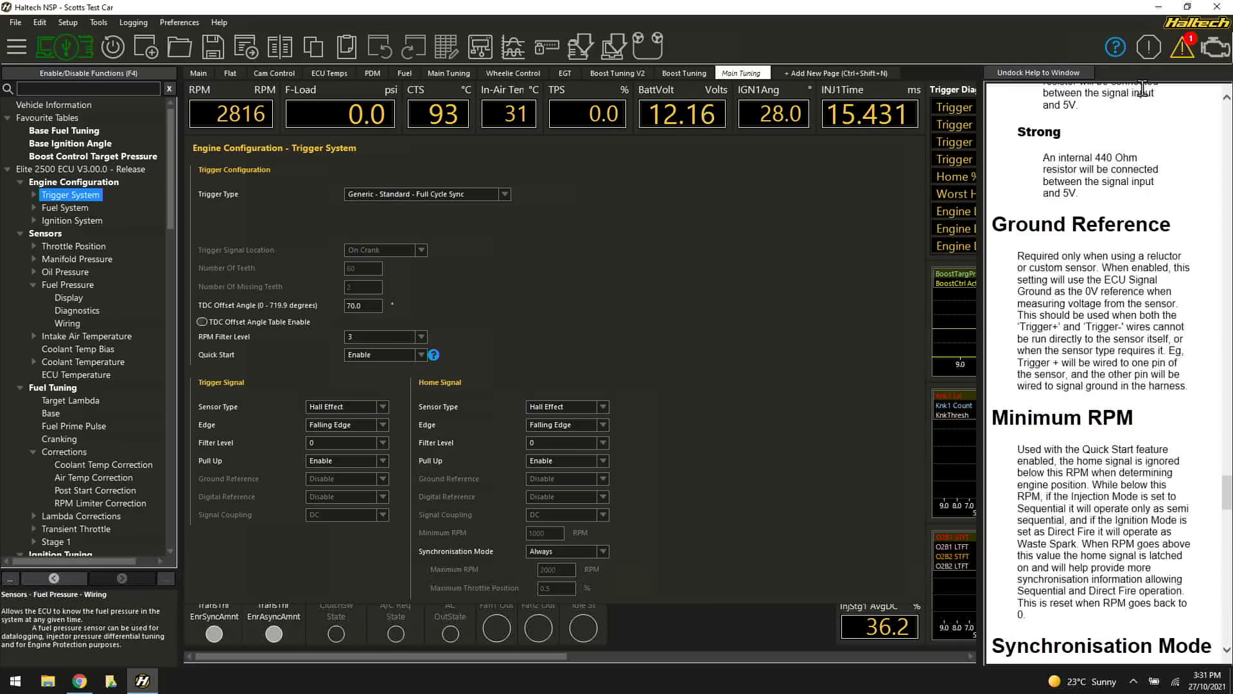
click(1118, 51)
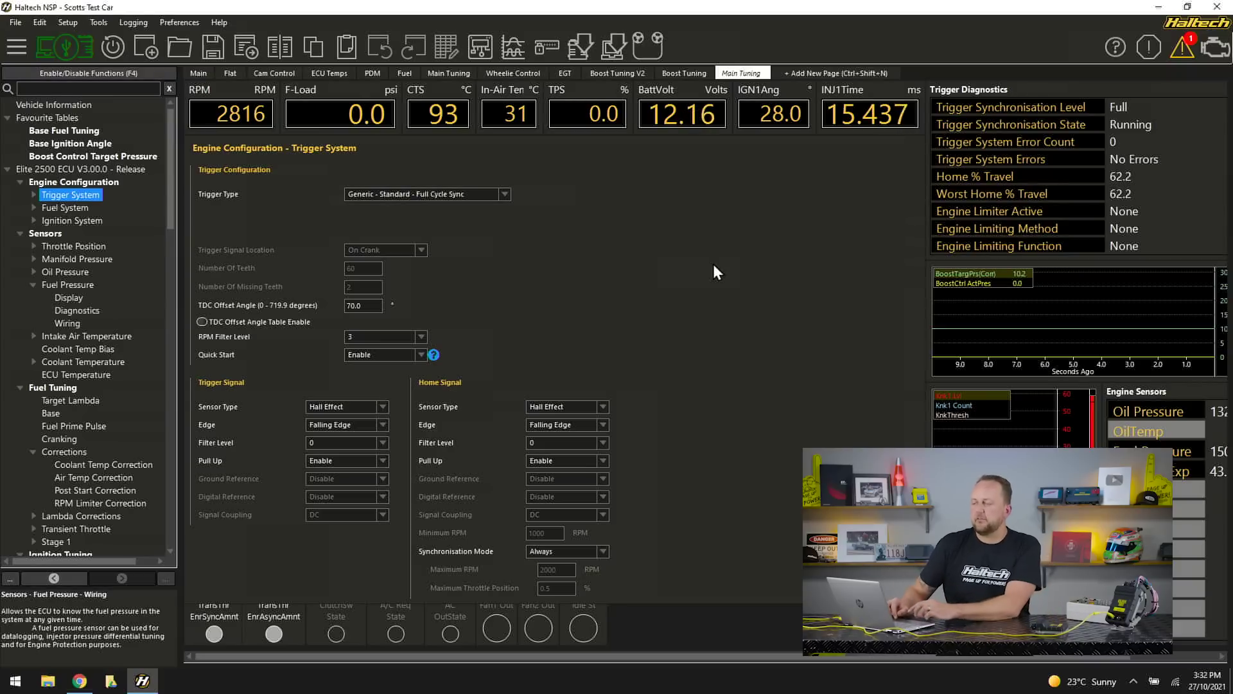
Add the Fuel Tuning Target Lambda table to the Favourite Tables
click(59, 118)
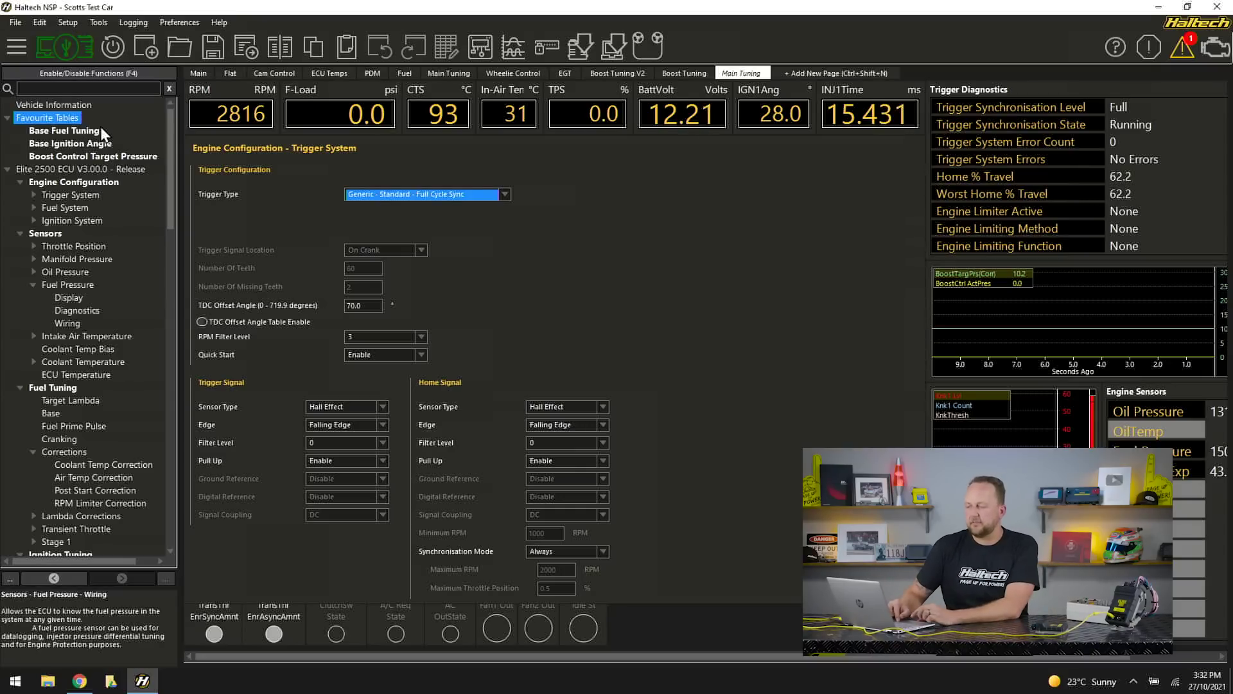
click(90, 403)
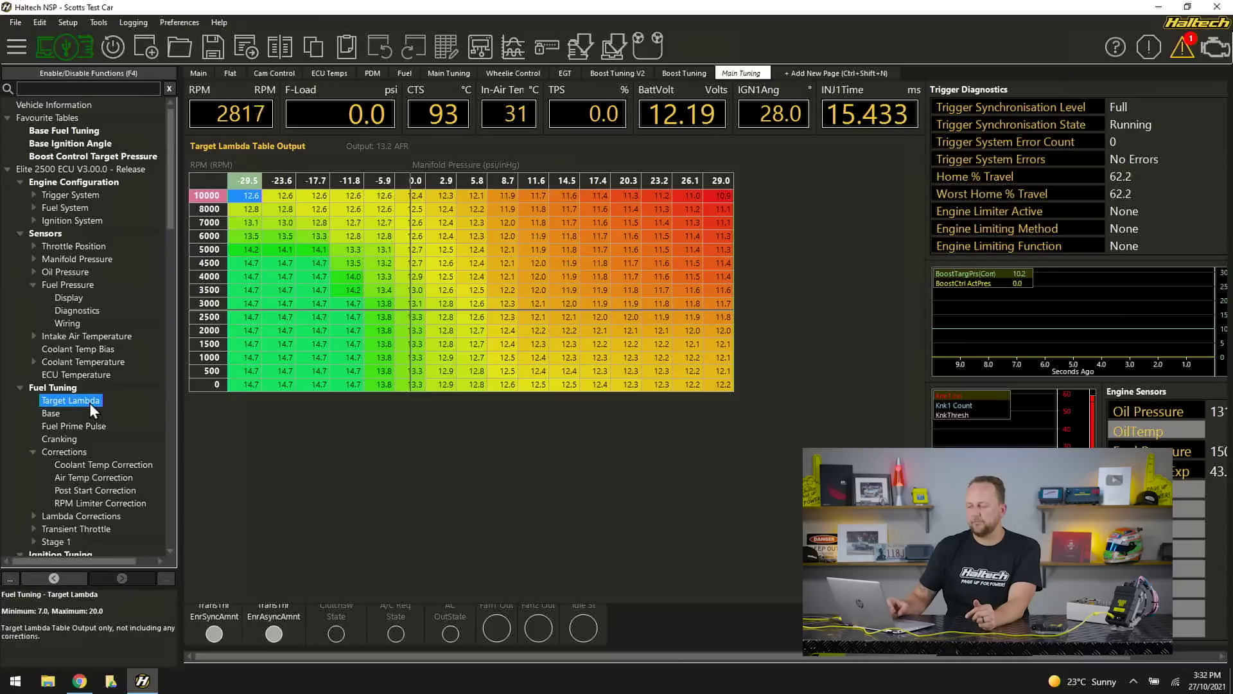
right_click(89, 402)
click(136, 406)
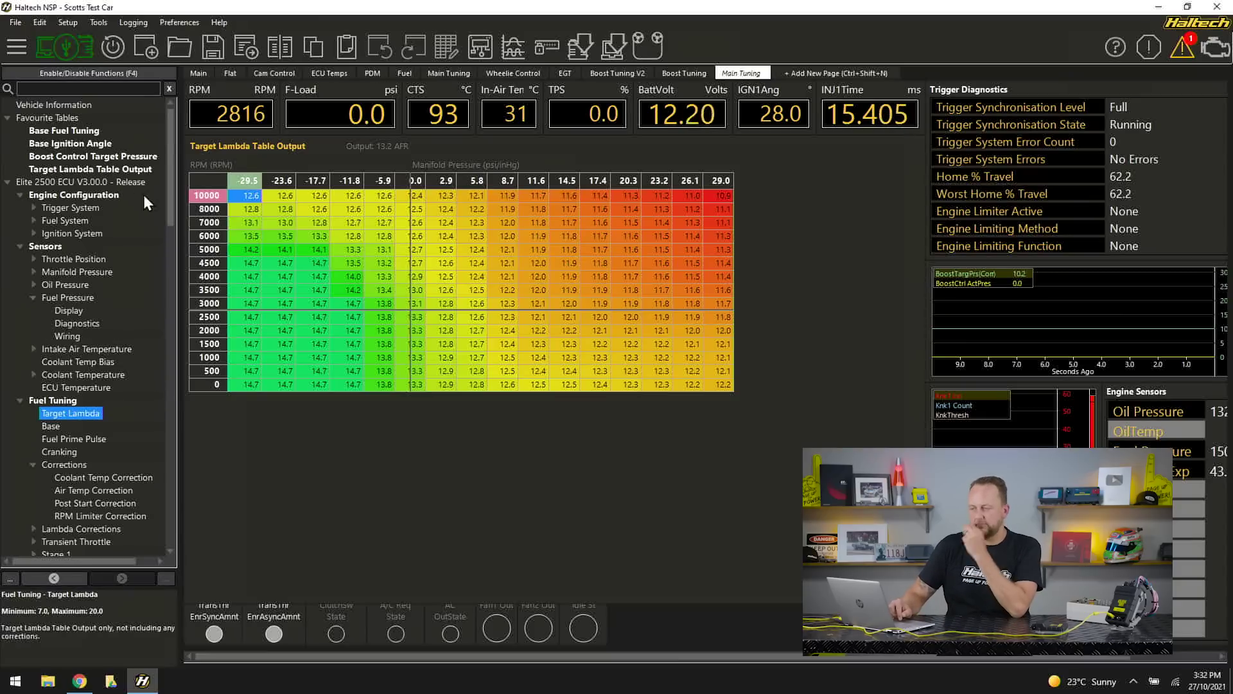
Cycle through the favourites: Target Lambda, Base Fuel, Base Ignition Angle and Boost Control Target Pressure
click(98, 170)
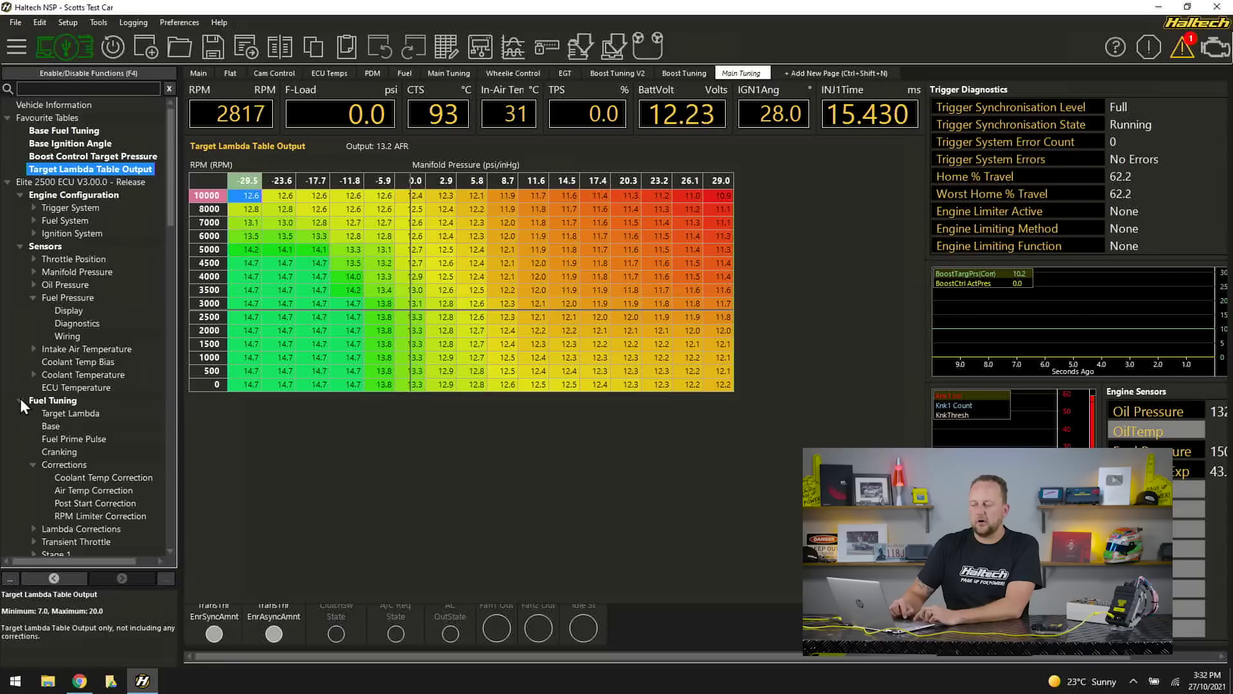
click(21, 399)
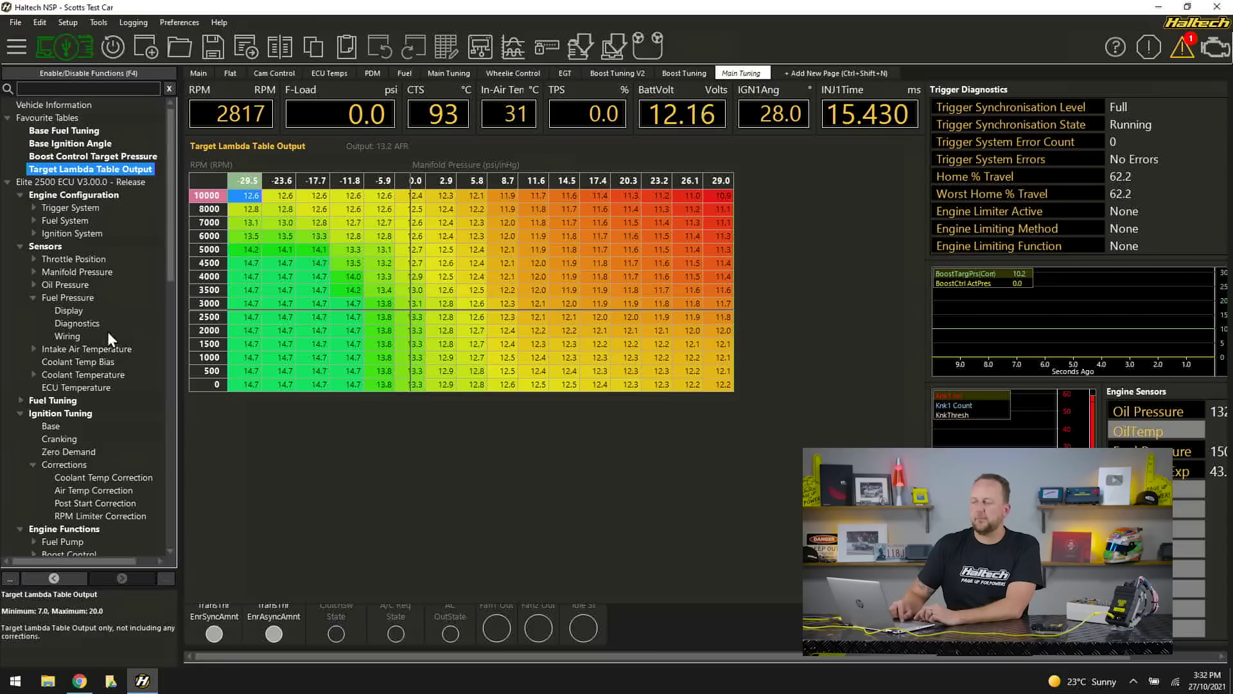
click(57, 132)
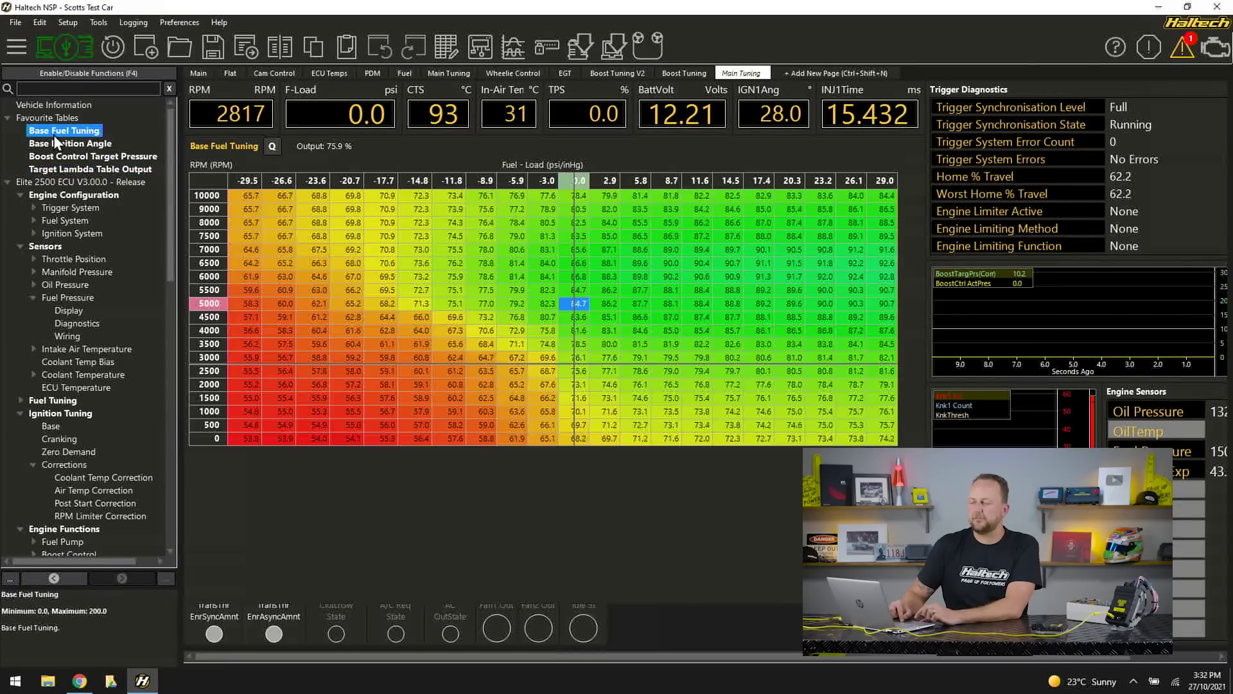
click(62, 144)
click(122, 157)
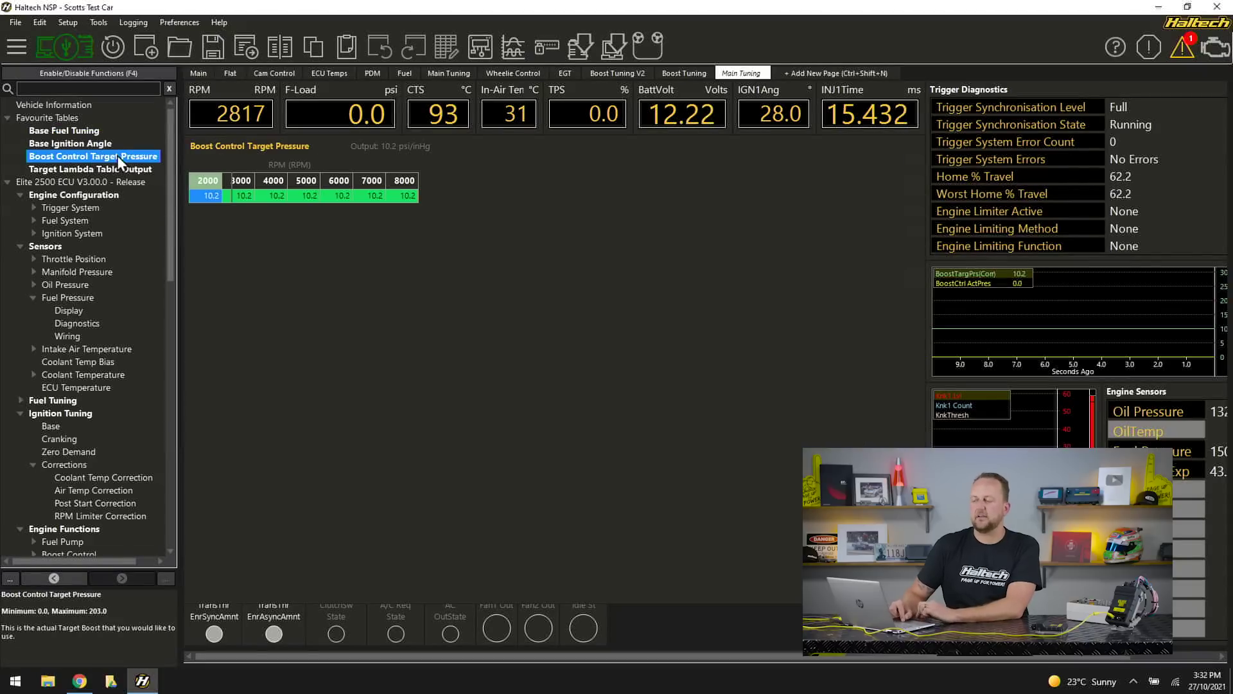
click(122, 169)
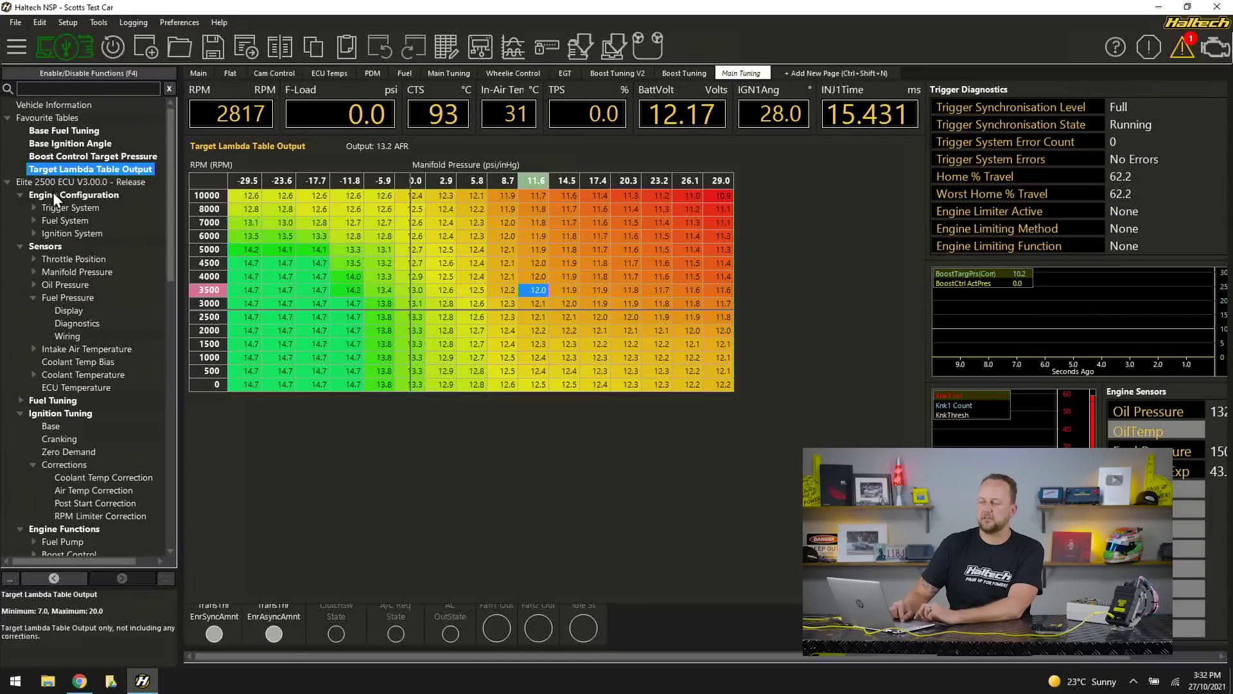
click(87, 156)
click(70, 143)
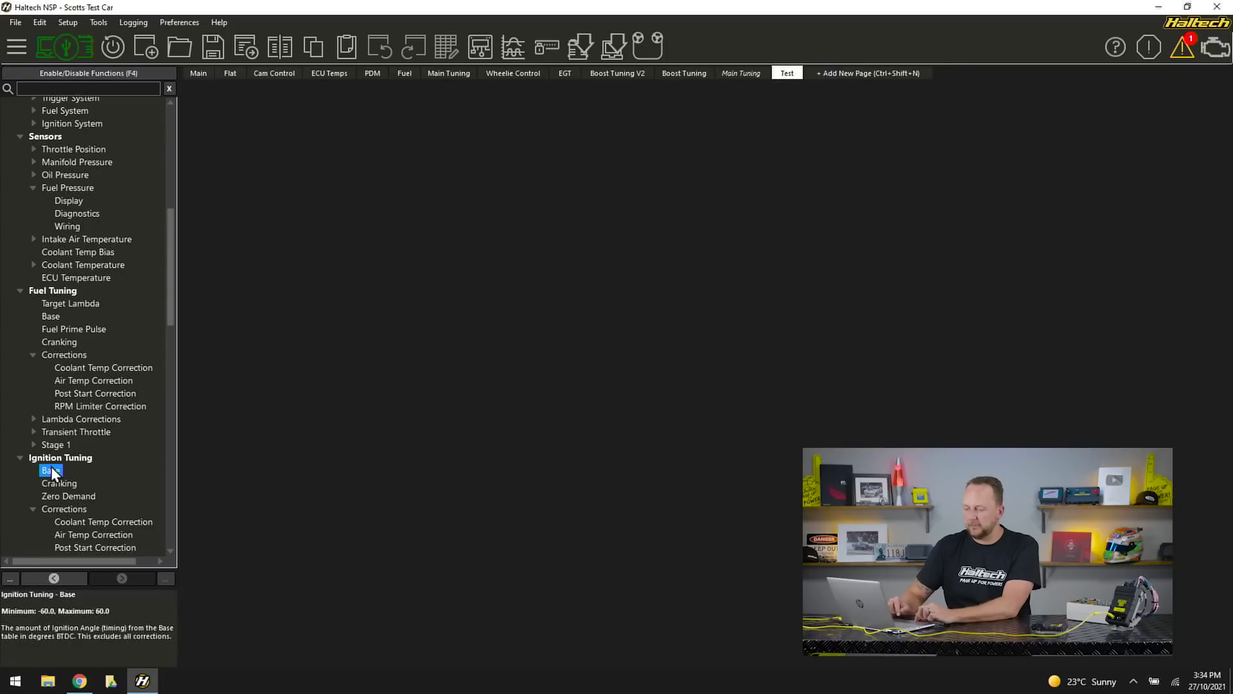
Place an enlarged Base Ignition Angle table top-left on the Test page, with Base Fuel Tuning beside it
drag(51, 466, 343, 280)
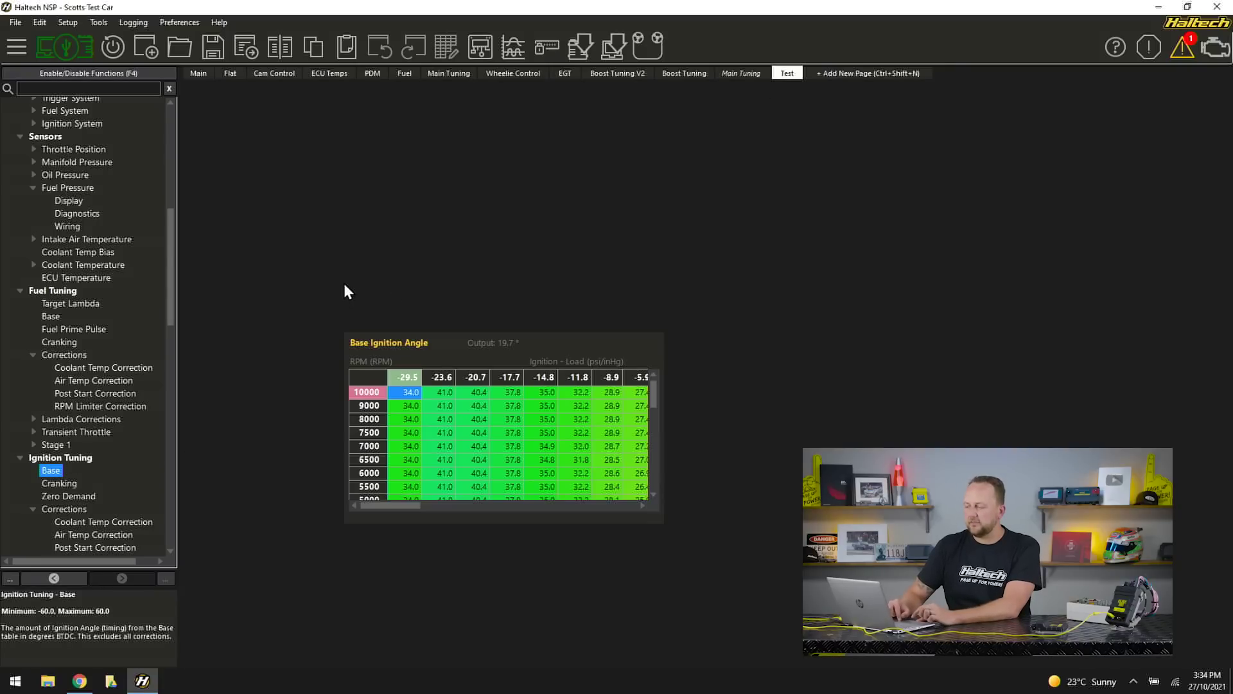
drag(441, 346, 286, 104)
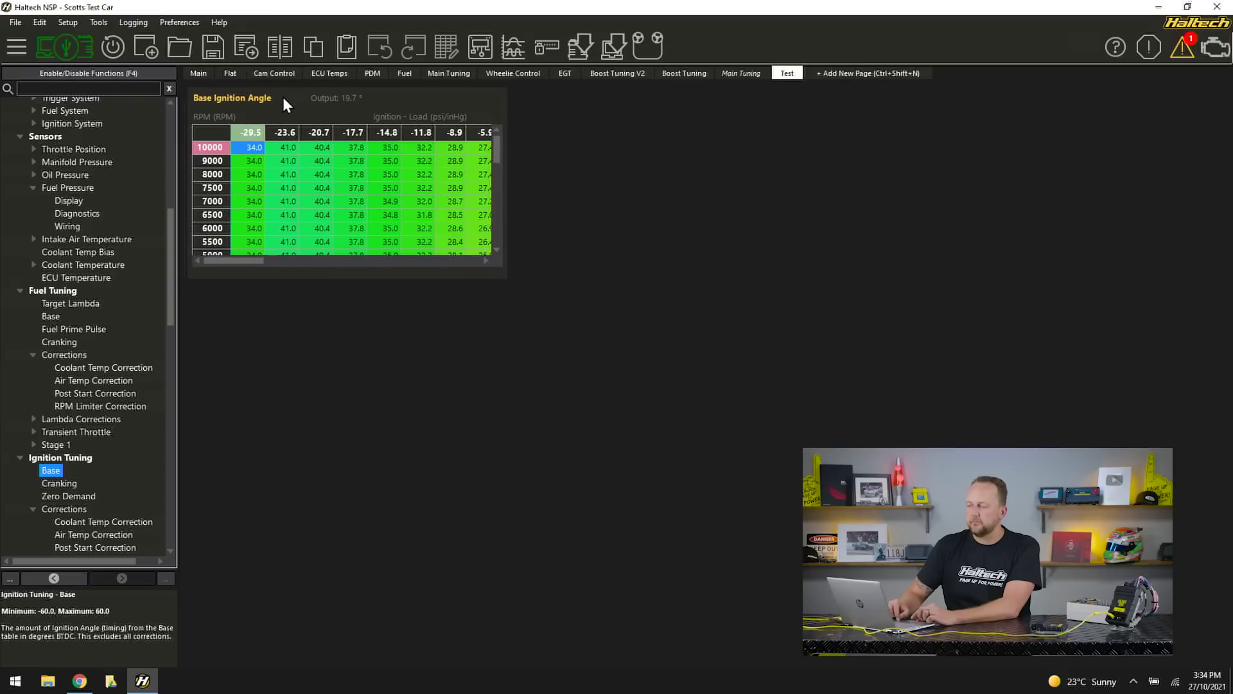
drag(503, 278, 644, 371)
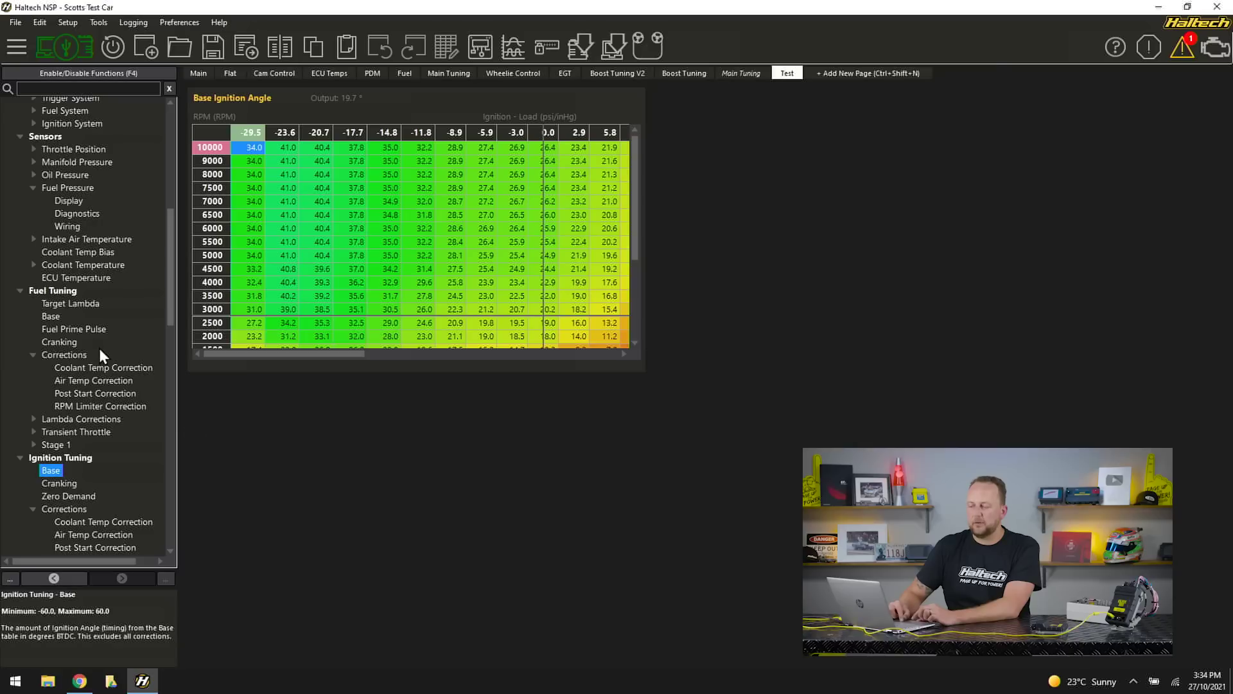
drag(54, 316, 650, 228)
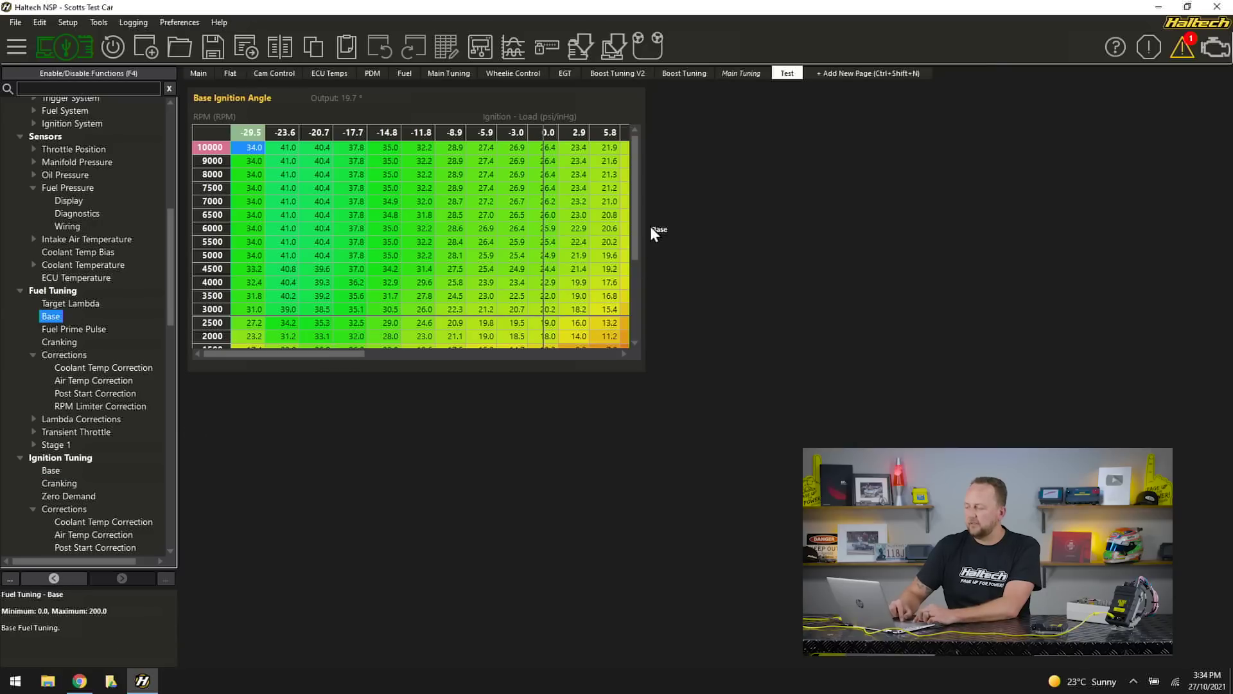
drag(776, 233, 777, 234)
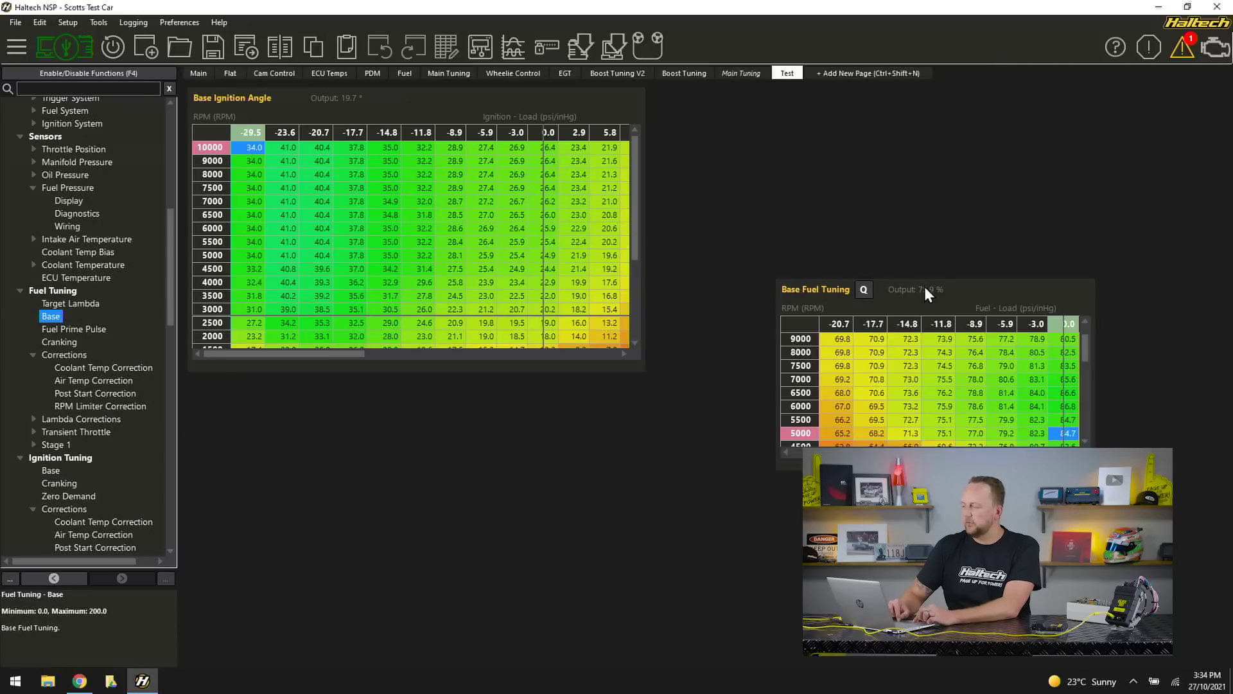
drag(924, 286, 847, 123)
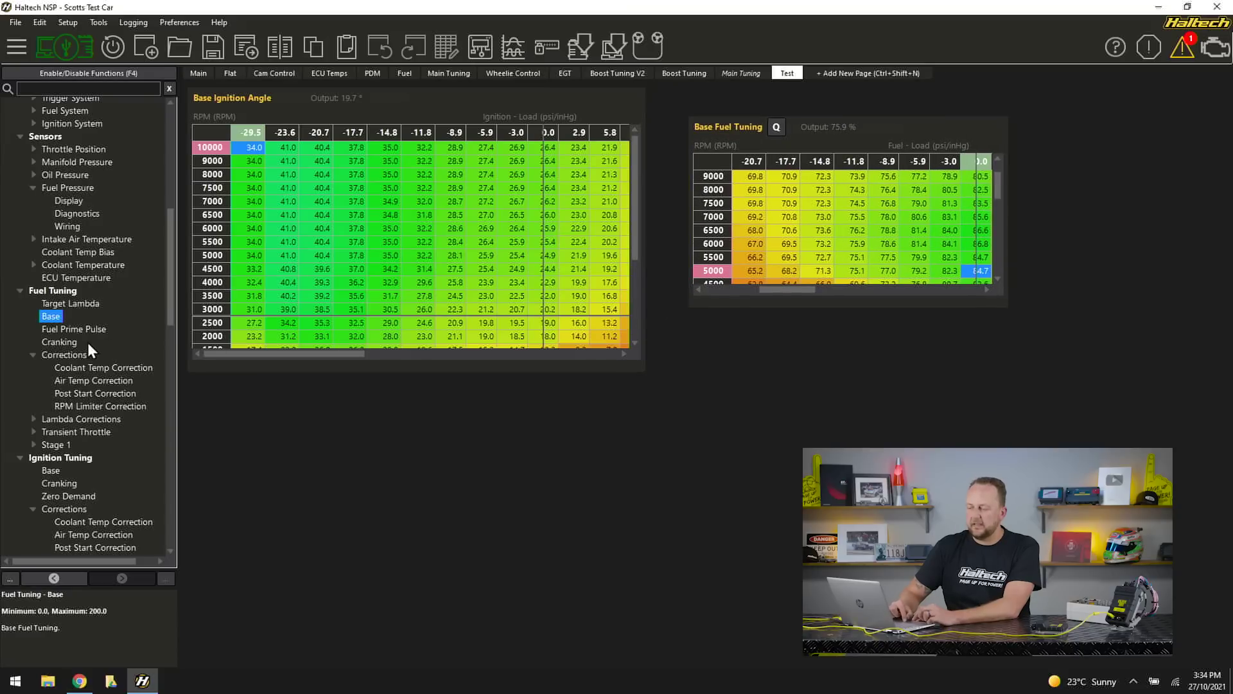
Put Fuel Cranking below the ignition table and add Fuel Prime Pulse as a text view
drag(64, 343, 620, 416)
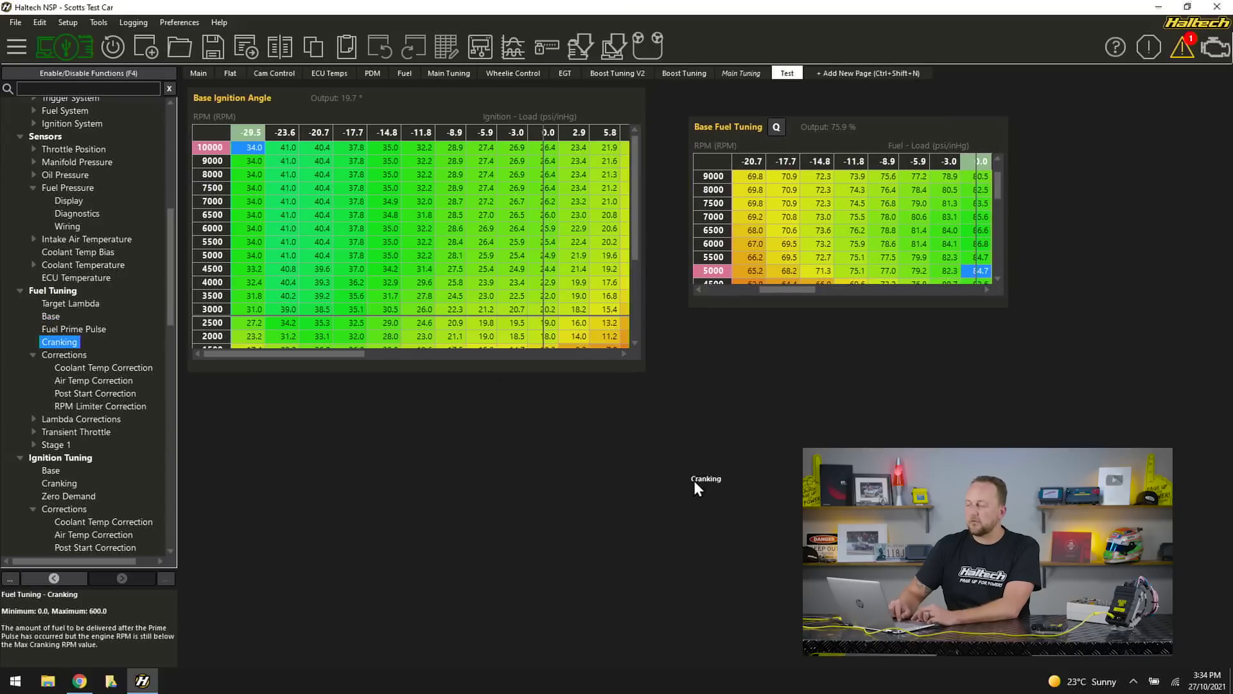
drag(695, 482, 695, 483)
drag(729, 548, 383, 434)
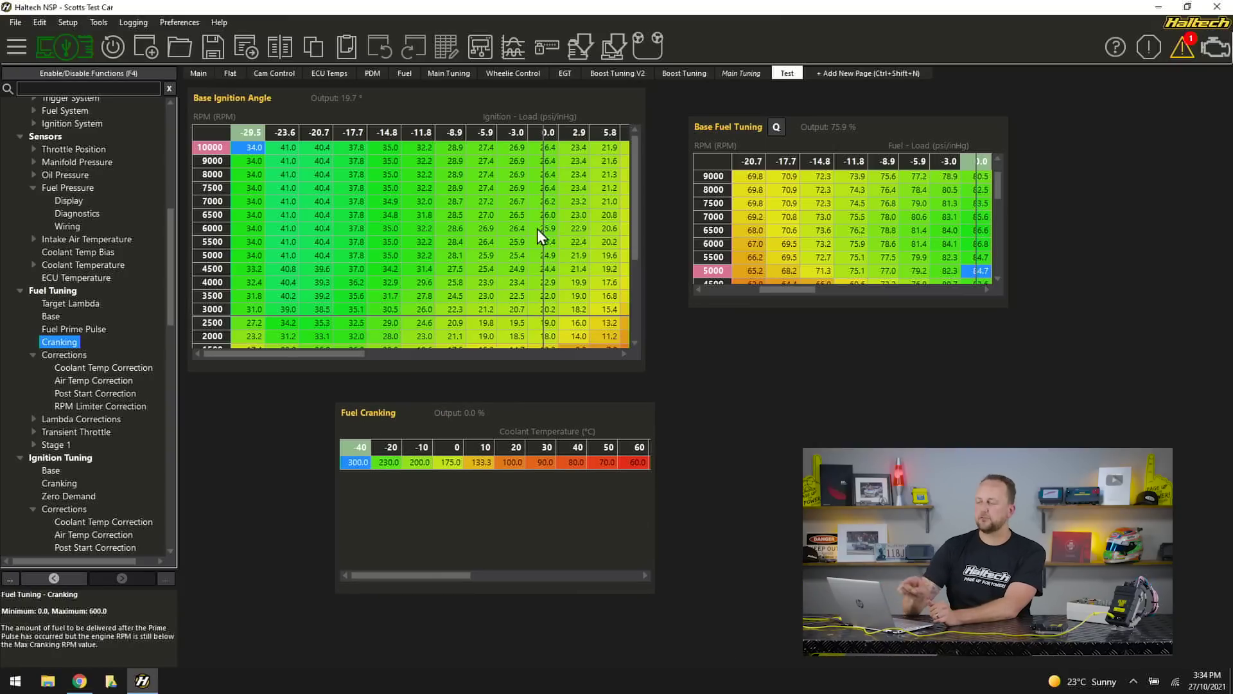
right_click(770, 363)
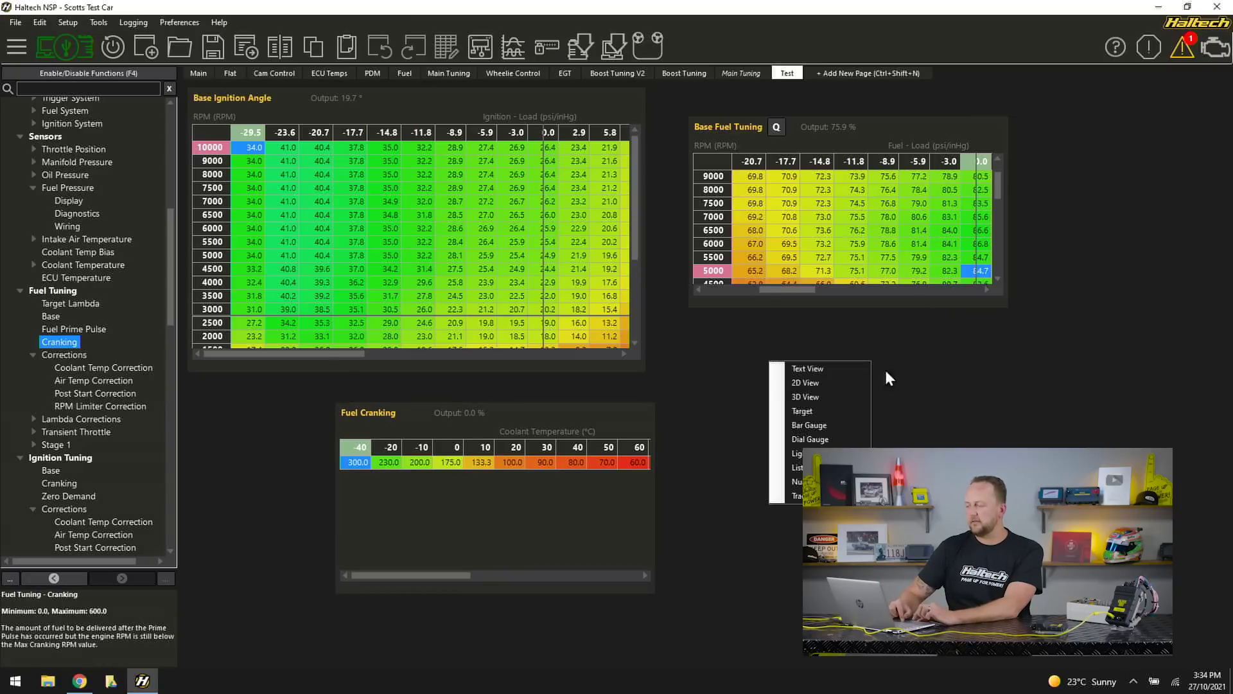
click(858, 368)
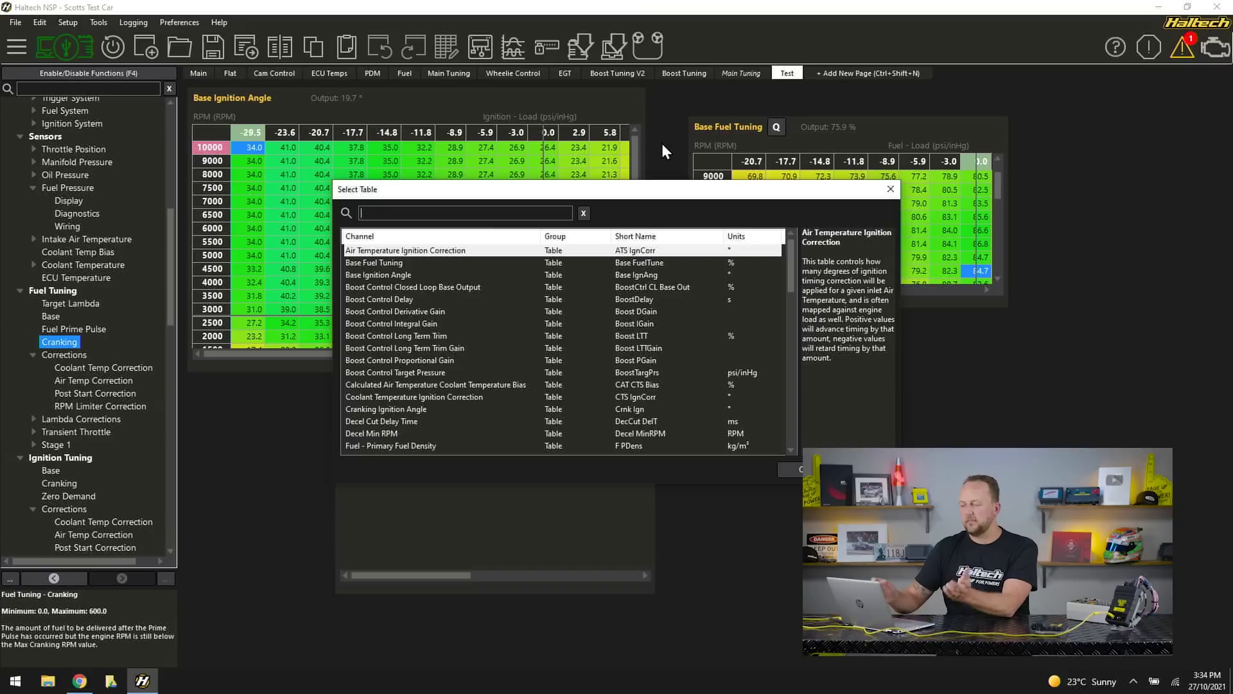
text(fuel)
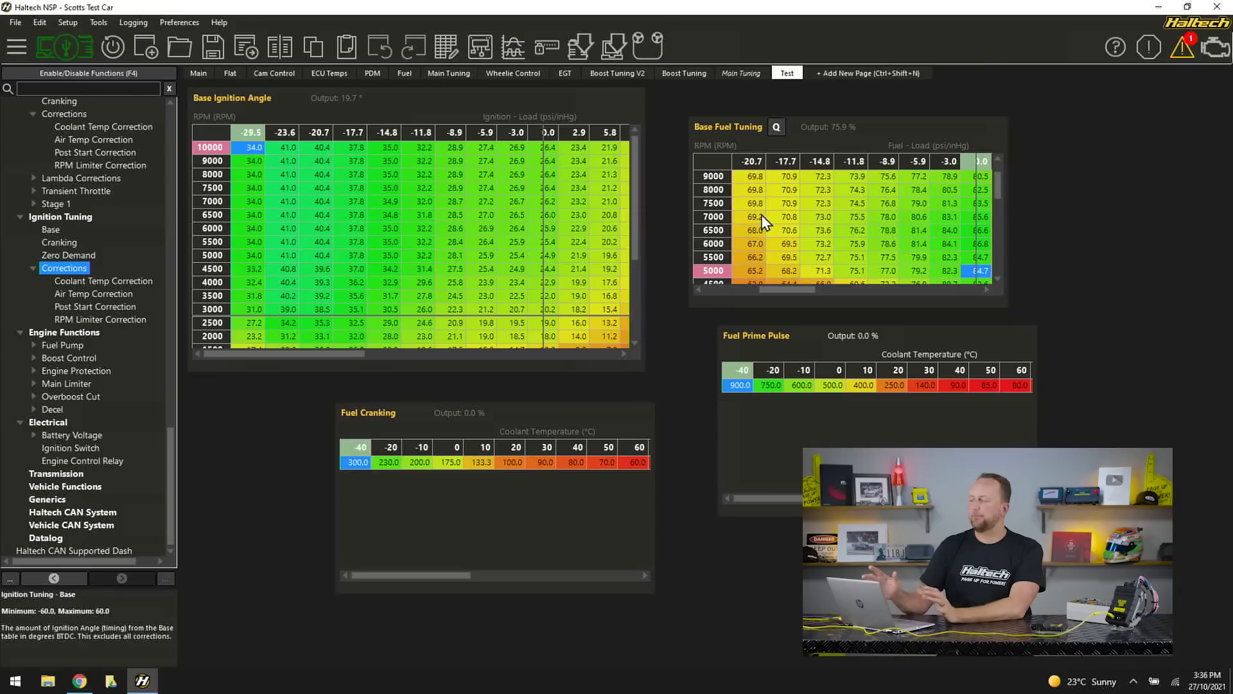
On Main Tuning, go through Vehicle Functions and Generics to the Haltech CAN System settings
double_click(67, 488)
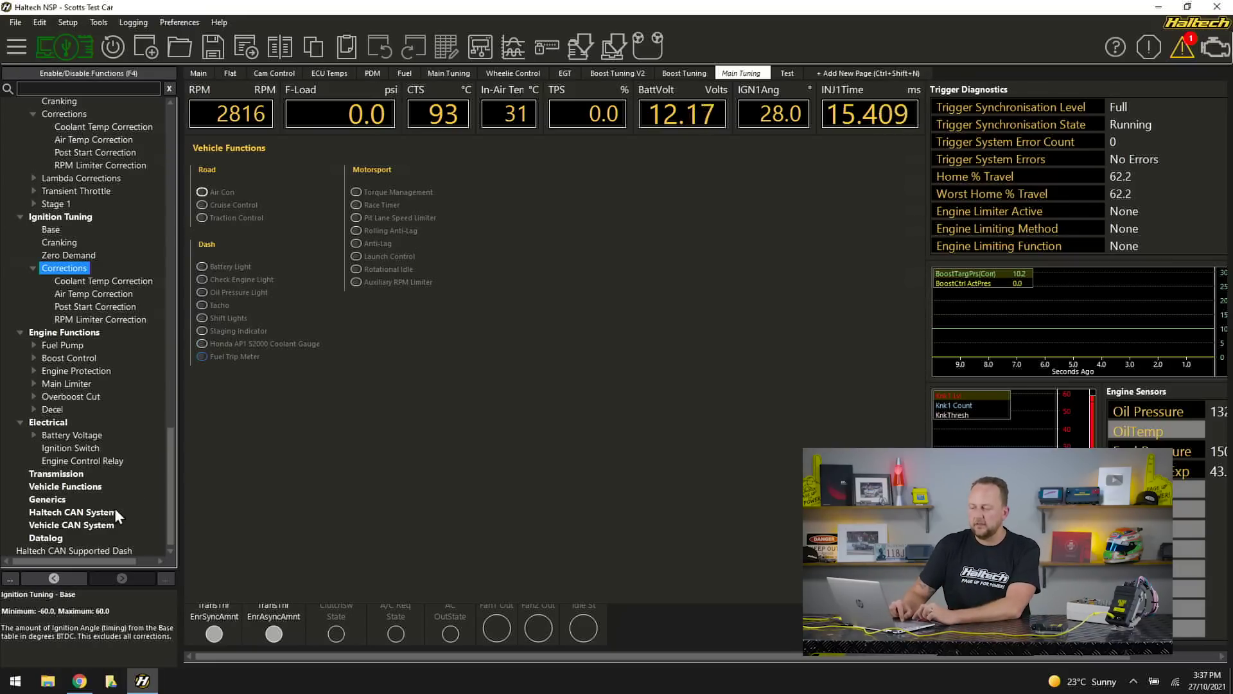
click(51, 500)
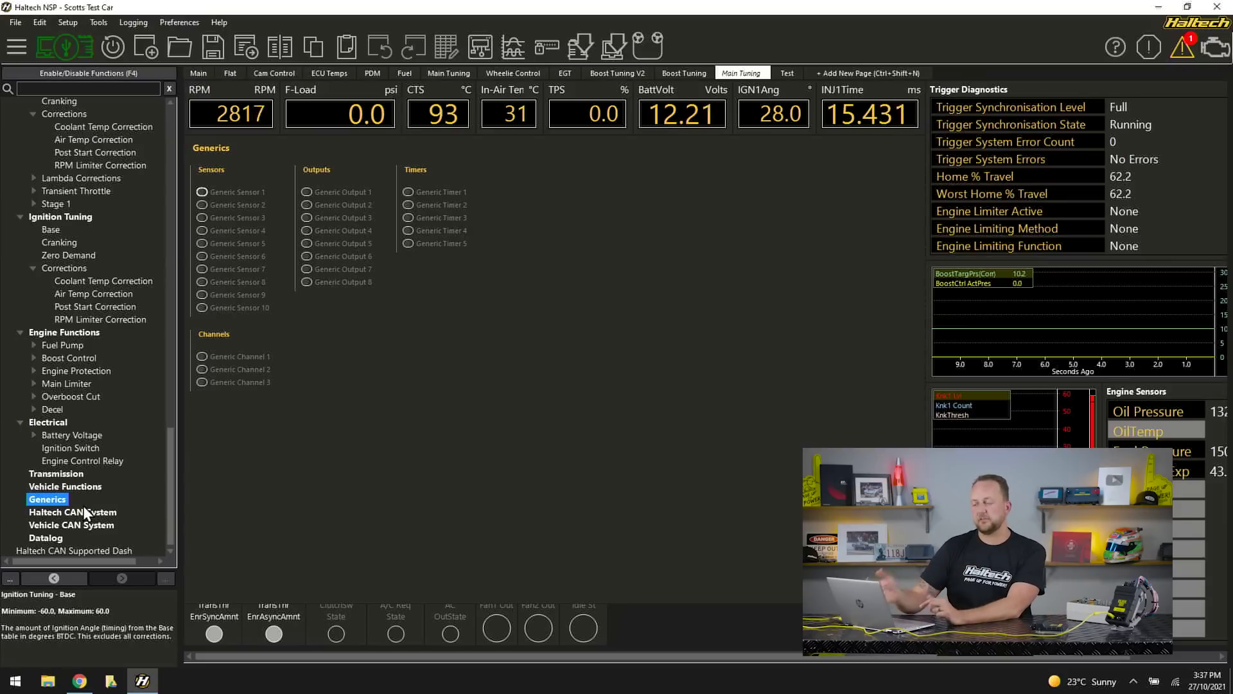
click(65, 512)
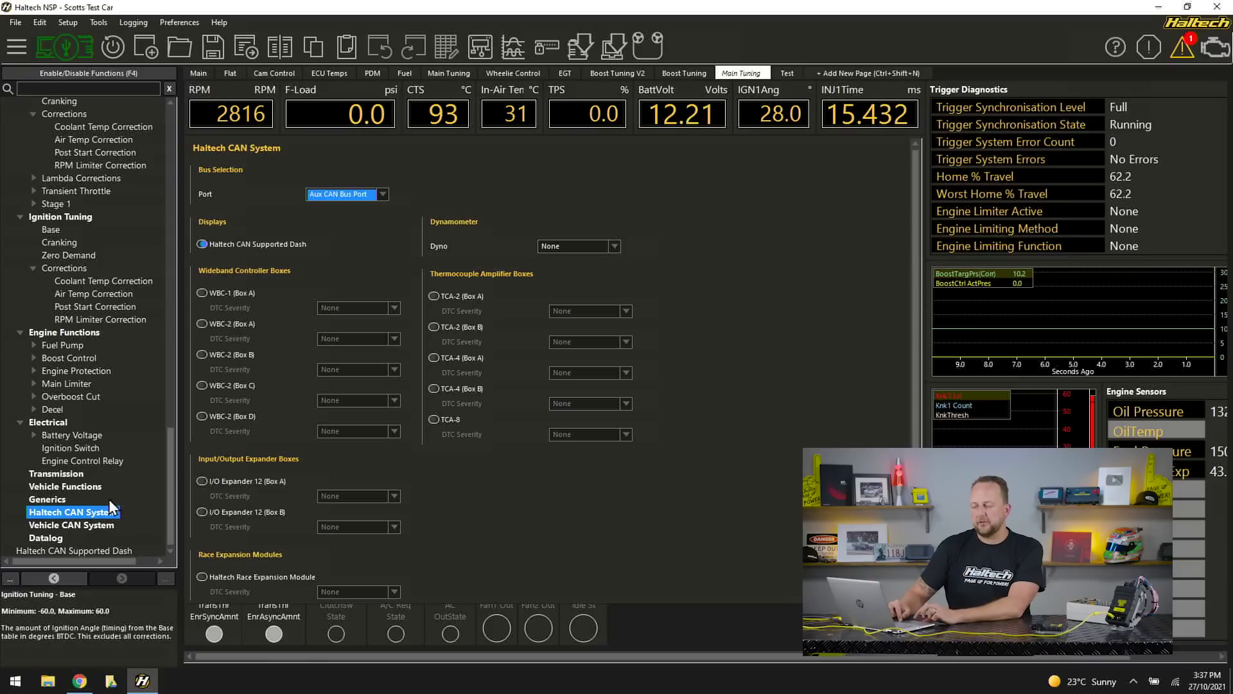
Browse the Vehicle CAN System vehicle list, leave the vehicle as None, then view the Datalog page
click(79, 524)
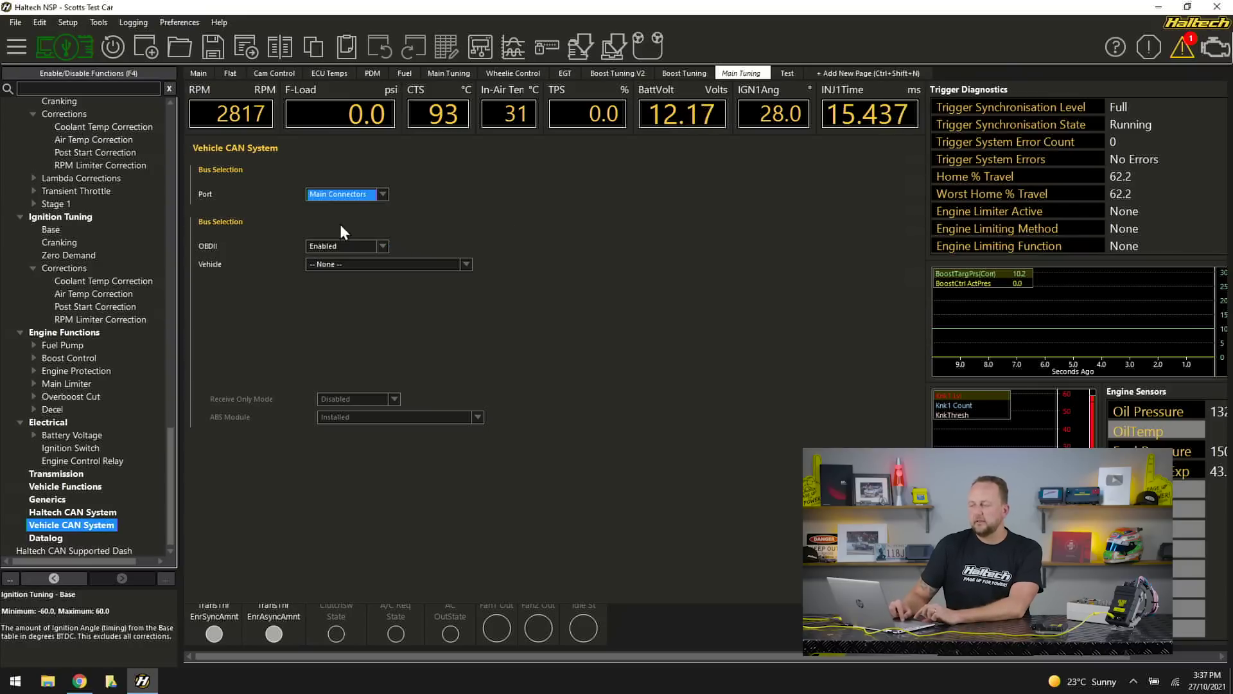
click(400, 263)
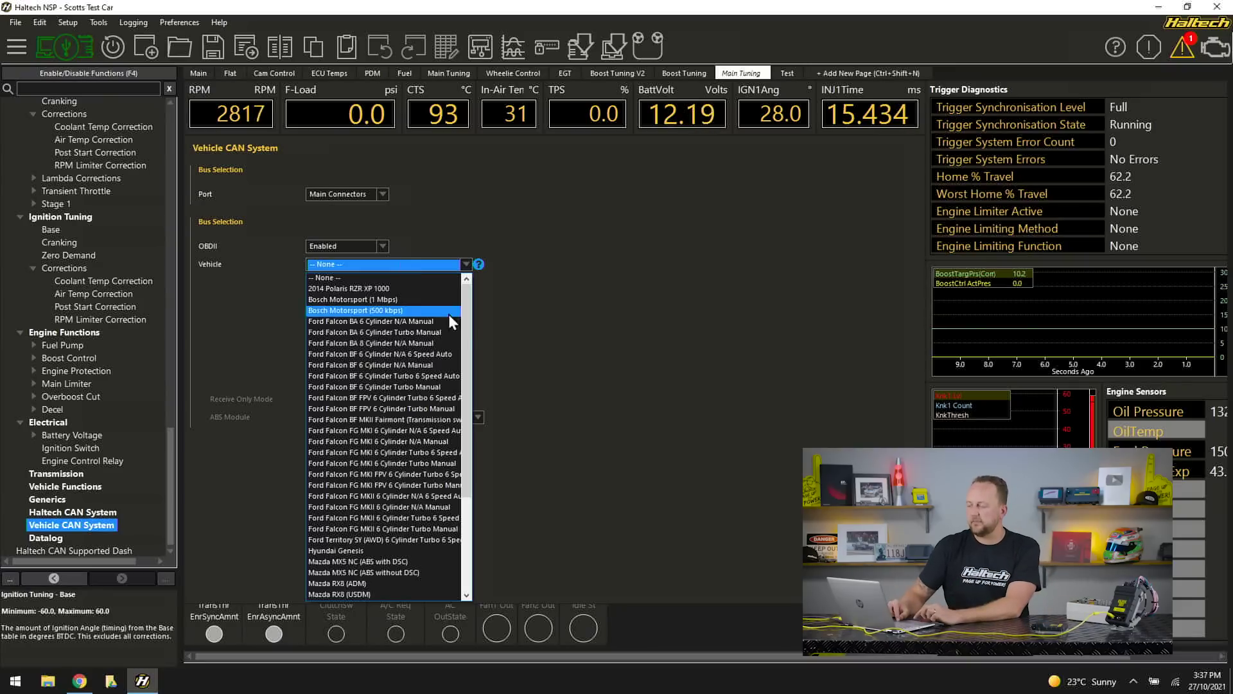
mouse_move(467, 327)
mouse_down()
mouse_move(473, 439)
mouse_move(484, 329)
mouse_up()
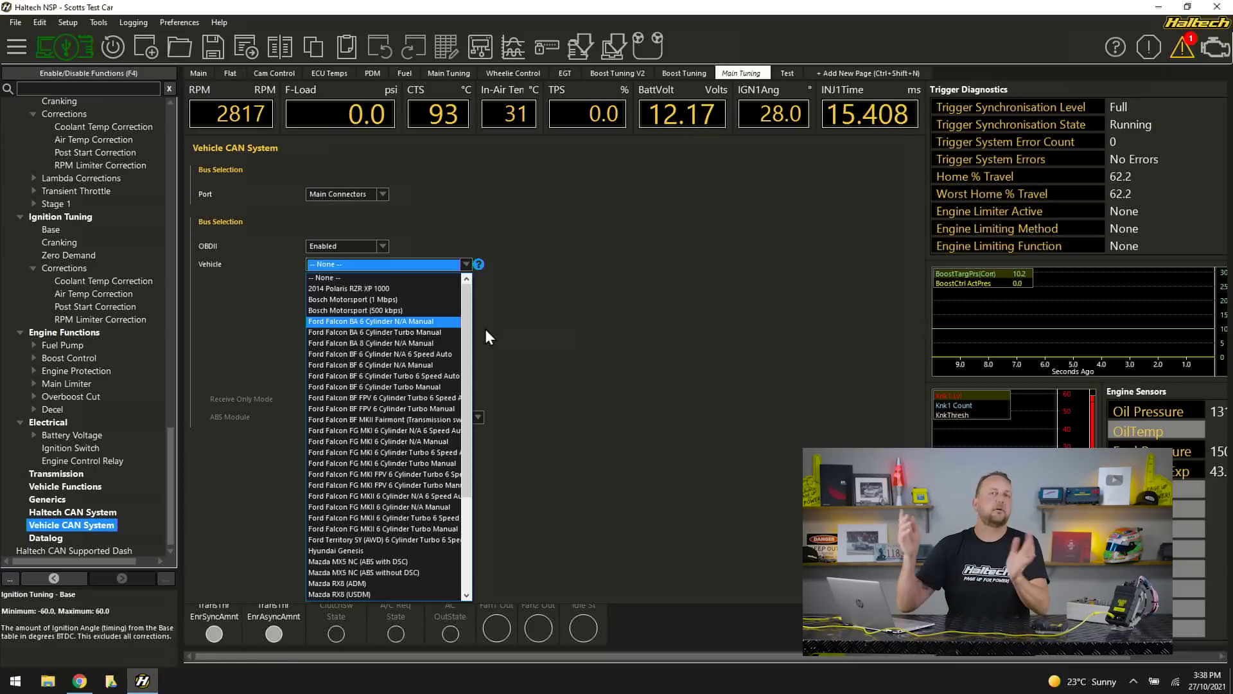
click(174, 424)
click(56, 541)
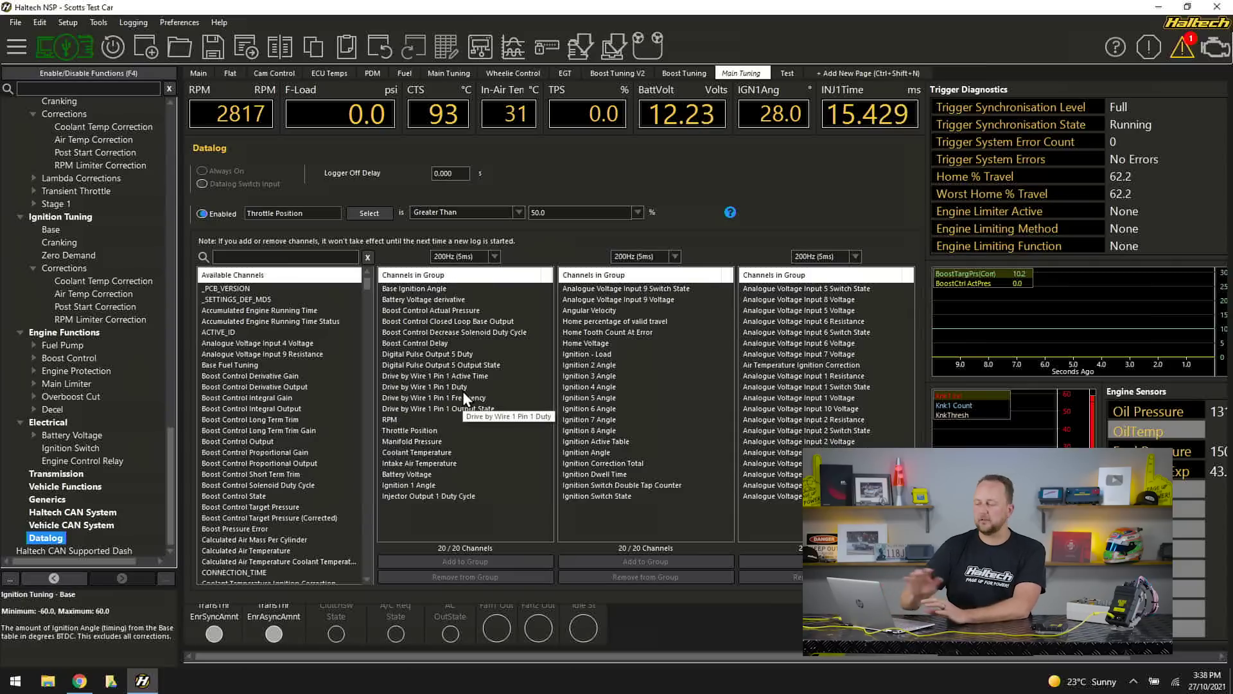
Show the Haltech CAN Supported Dash page with its Connected status and firmware version
click(59, 549)
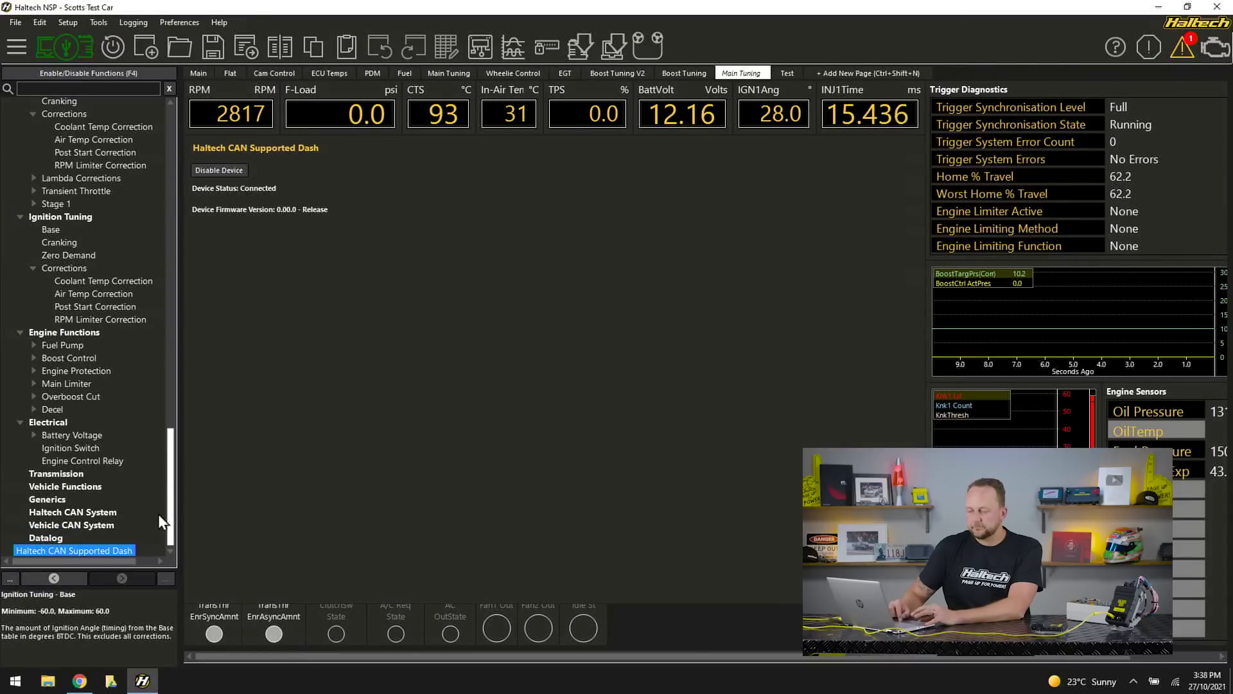